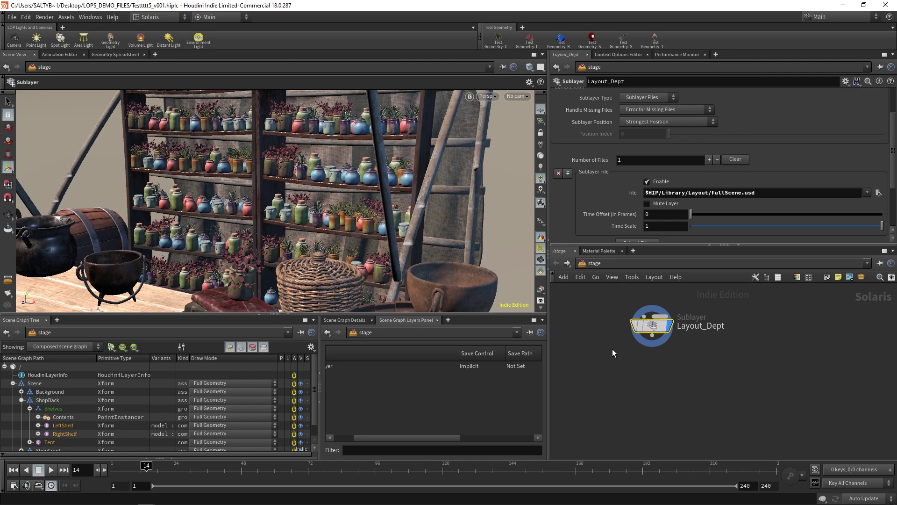
drag(658, 327, 650, 338)
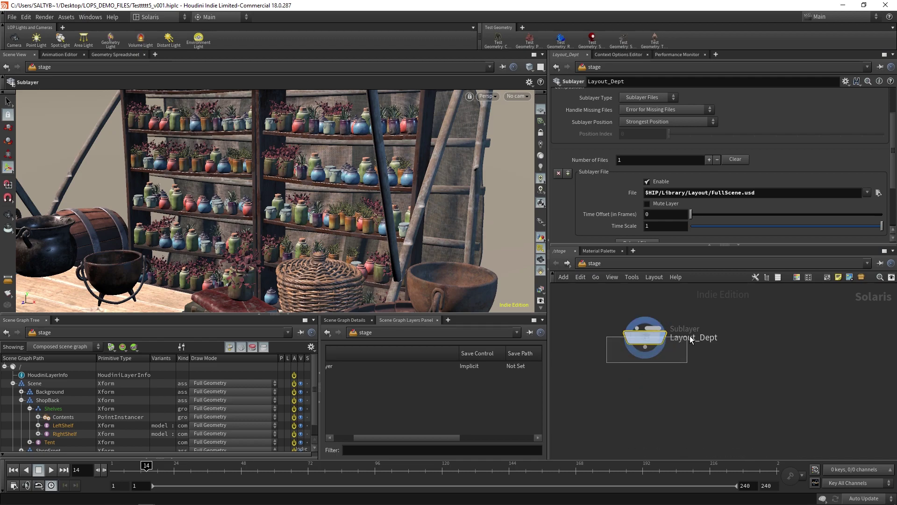
mouse_move(647, 338)
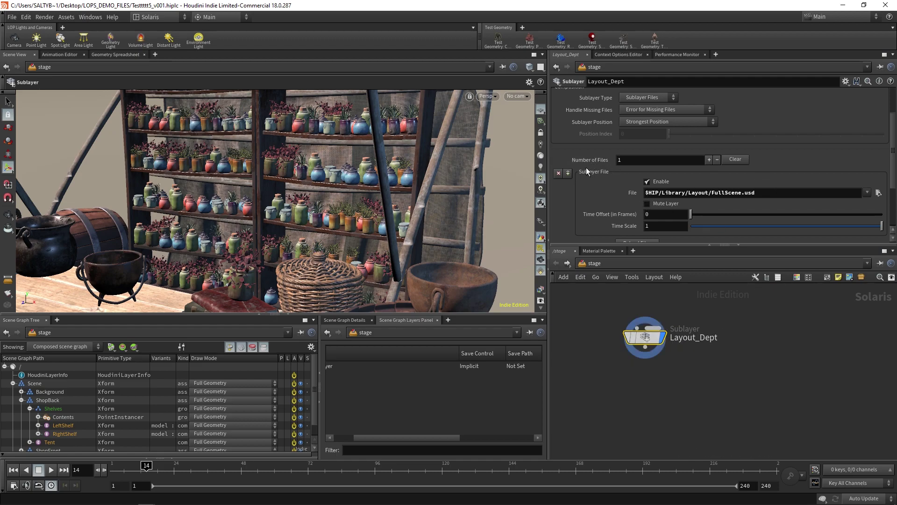
drag(761, 194, 645, 194)
key(ctrl+c)
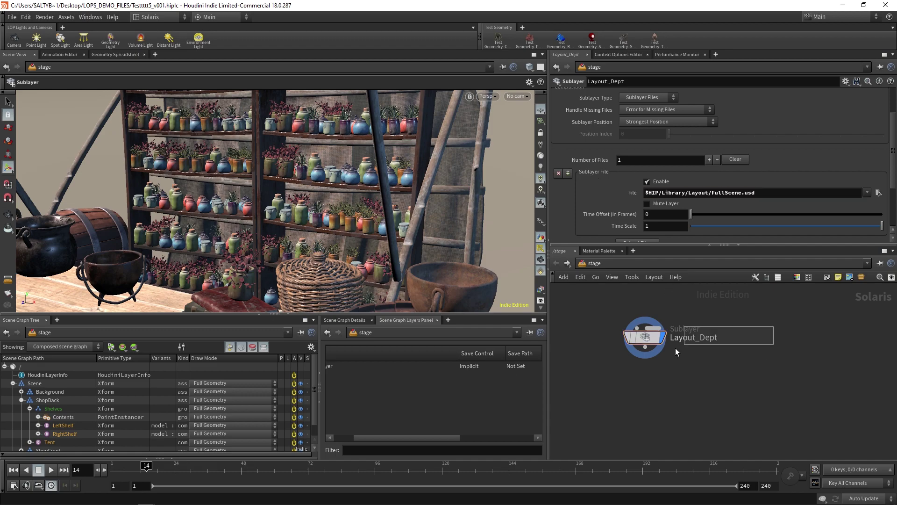
middle_drag(707, 363, 683, 349)
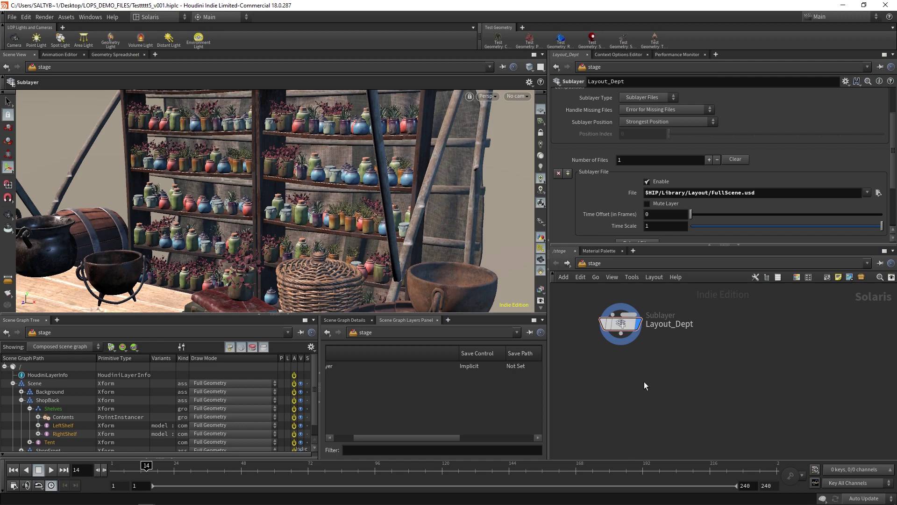
- Add a Prune node fed by Layout_Dept and set its primitive pattern to /Scene/ShopBack/Shelves/Contents
key(Tab)
text(pru)
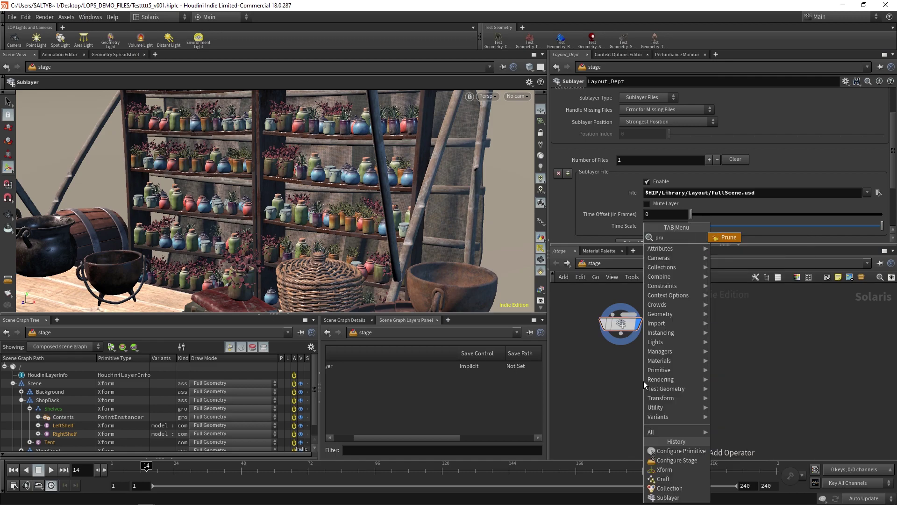
key(Return)
click(644, 381)
drag(647, 384, 683, 382)
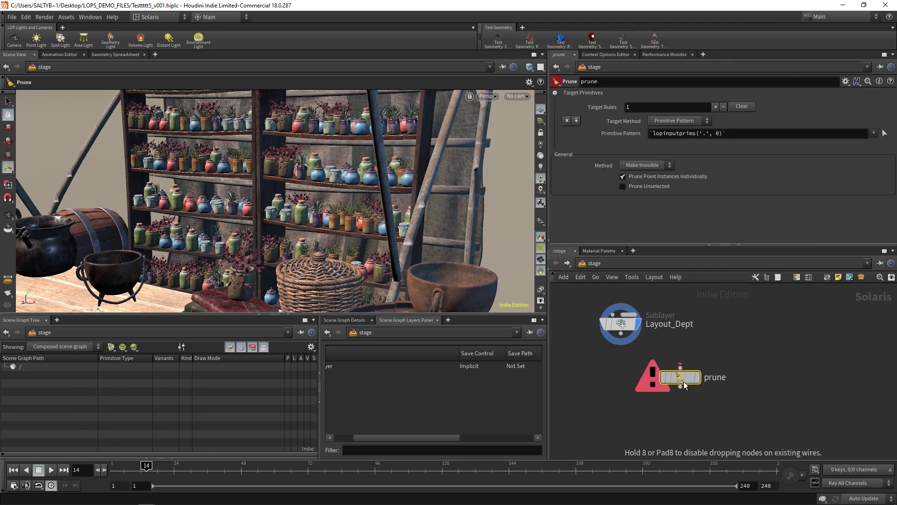
drag(621, 333, 688, 361)
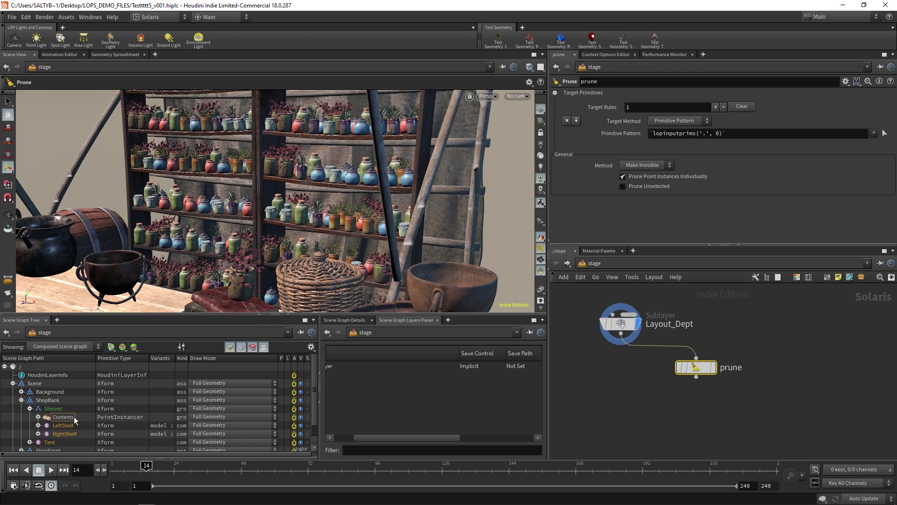
drag(741, 134, 743, 134)
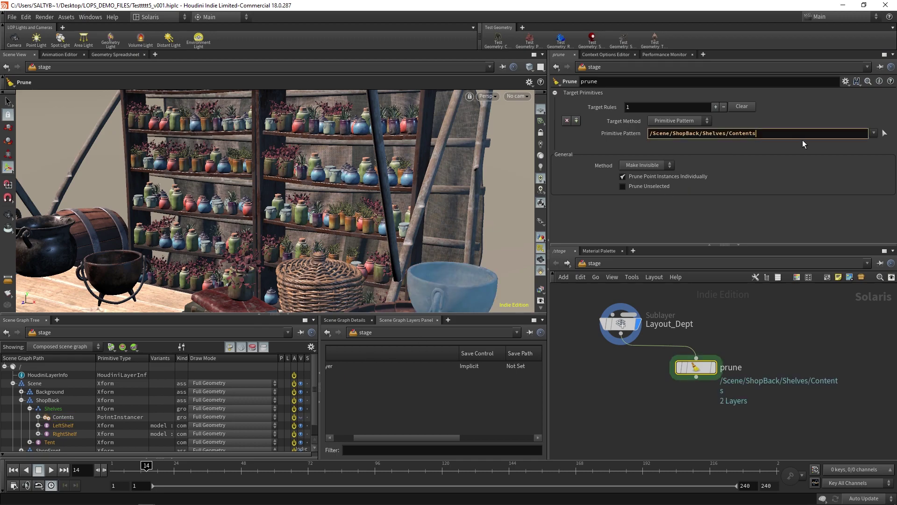
- Try the prune pattern /Scene/ShopBack/Shelves/Contents/* and restore the plain Contents path
text(/*)
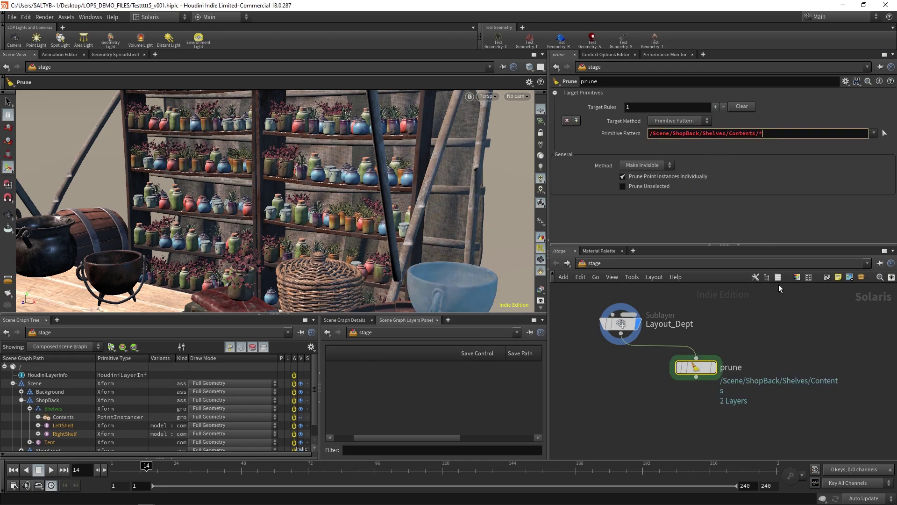
key(Return)
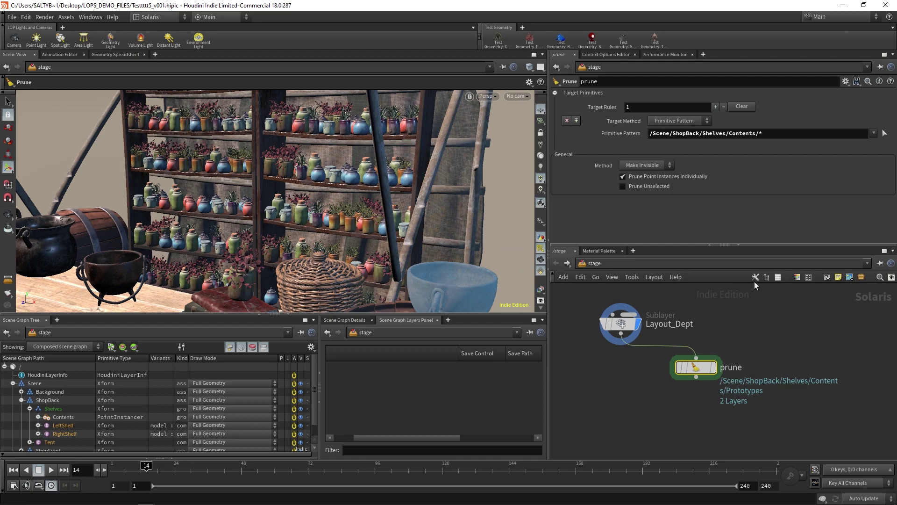
click(757, 136)
key(BackSpace)
key(BackSpace)
key(Return)
- Display the prune node's result and enable Prune Unselected so only the shelf contents are kept
drag(696, 366, 692, 367)
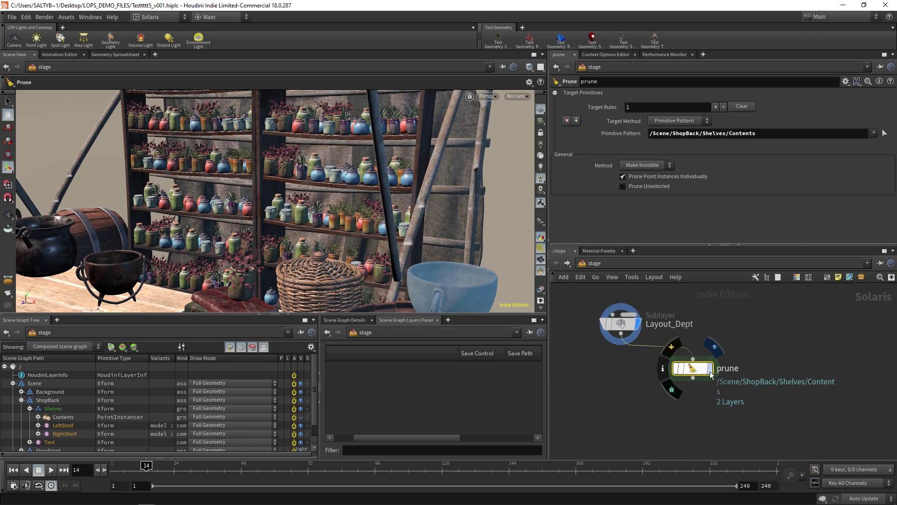
key(r)
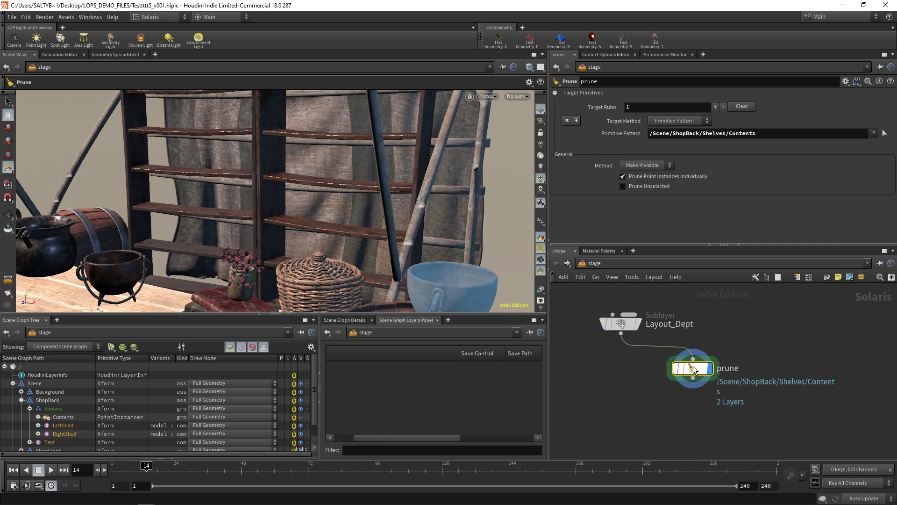
click(643, 185)
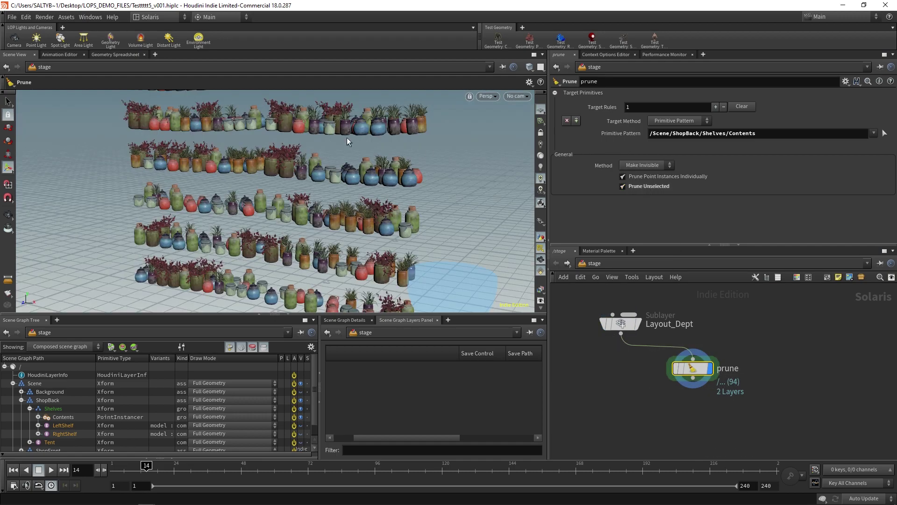
- Add a second Prune node directly after the first one
key(Tab)
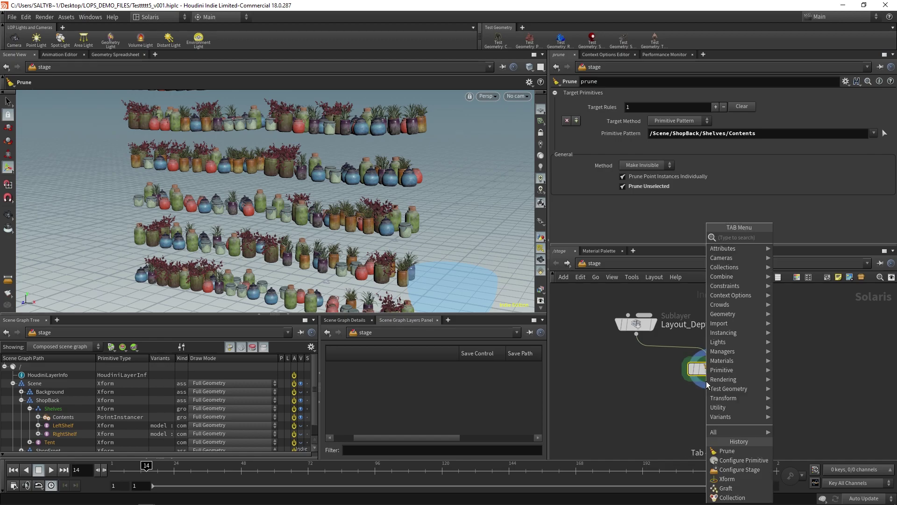
click(727, 451)
click(708, 408)
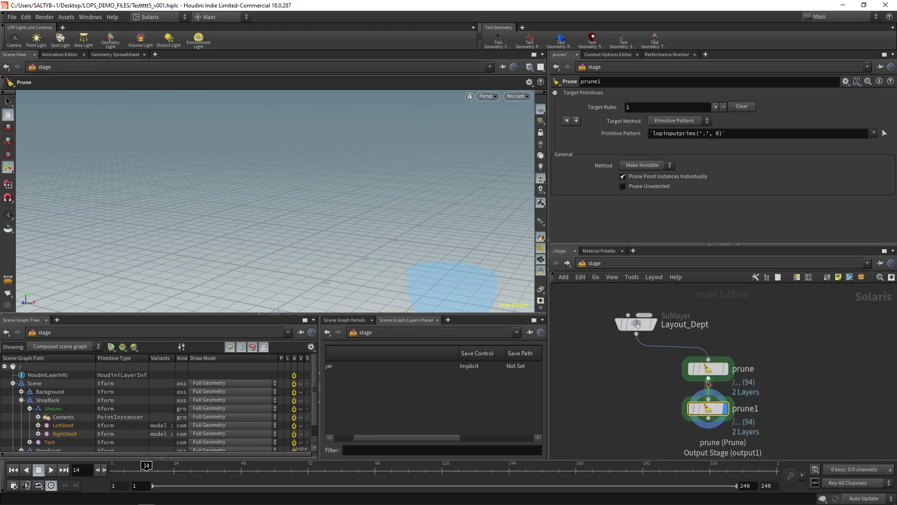
- Set the second prune's primitive pattern to /Scene/ShopBack/Shelves/Contents/Prototypes/Stuff/Herb* to hide the herb jars
drag(60, 417, 750, 134)
click(786, 133)
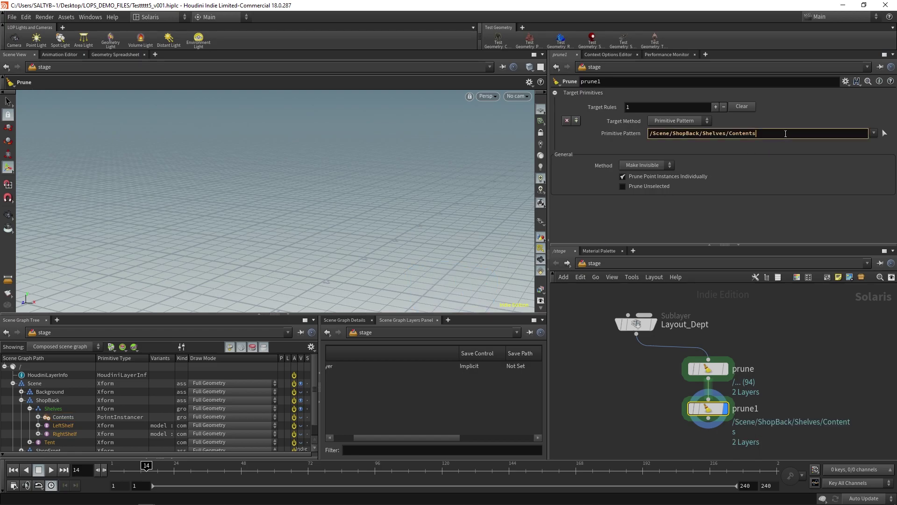
text(/.)
key(BackSpace)
key(Down)
key(Return)
text(/Prototypes/)
key(Tab)
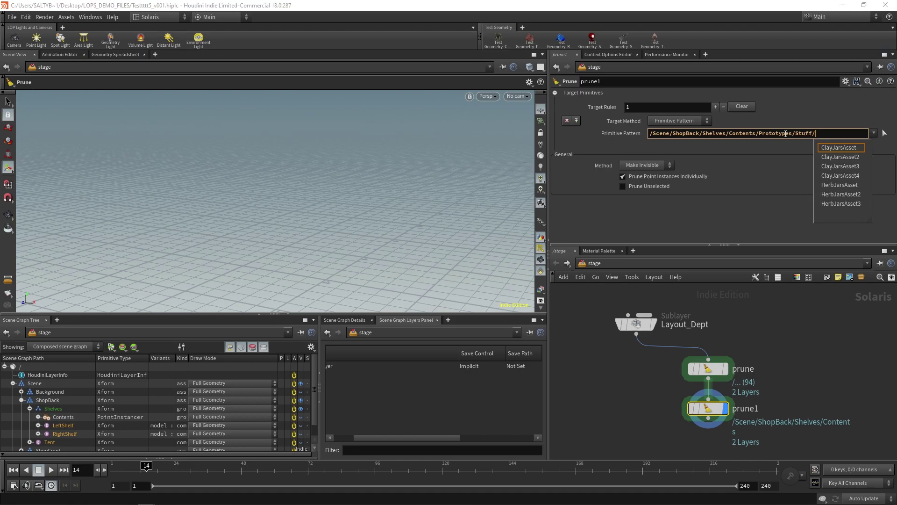
text(Herb*)
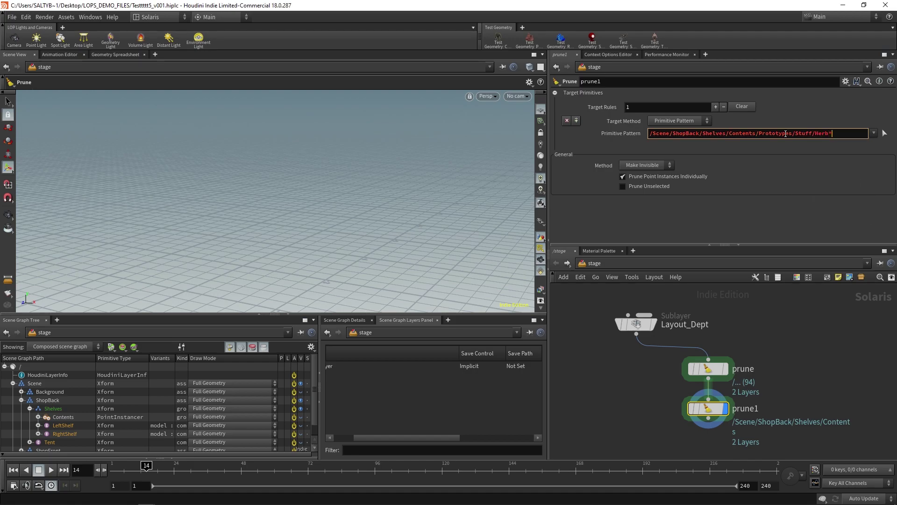
key(Return)
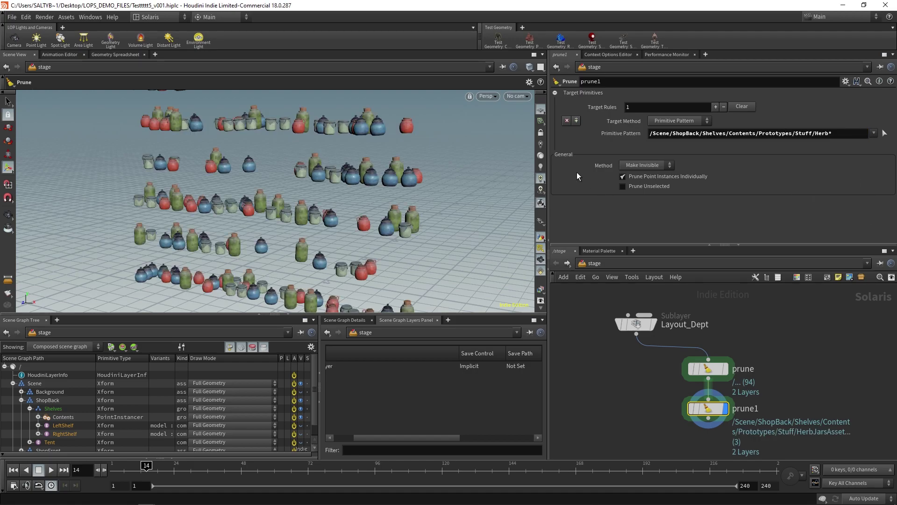
double_click(815, 133)
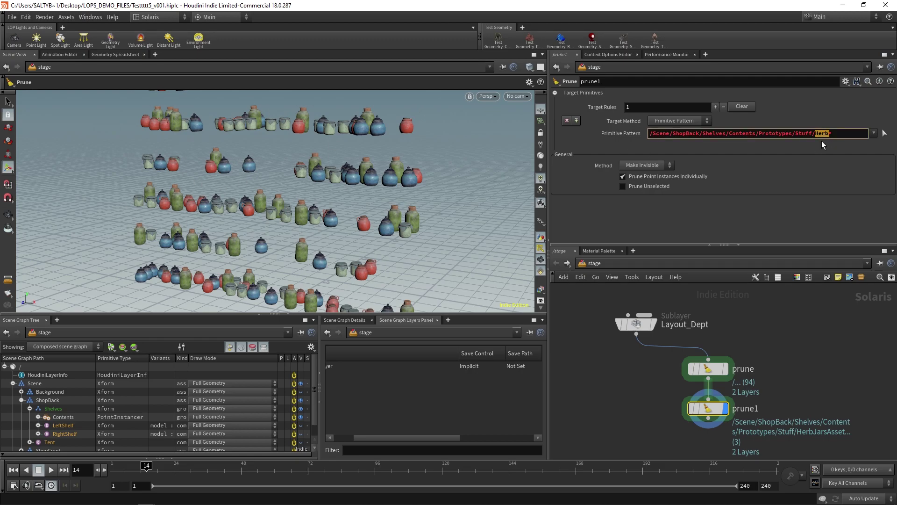
- Add a Layer Break node after prune1 and space it further down the chain
middle_drag(653, 409, 671, 378)
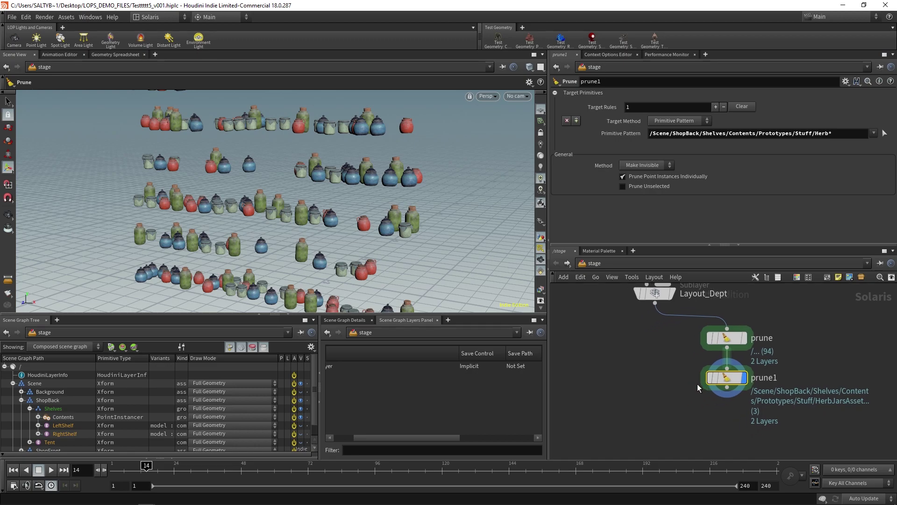
key(Tab)
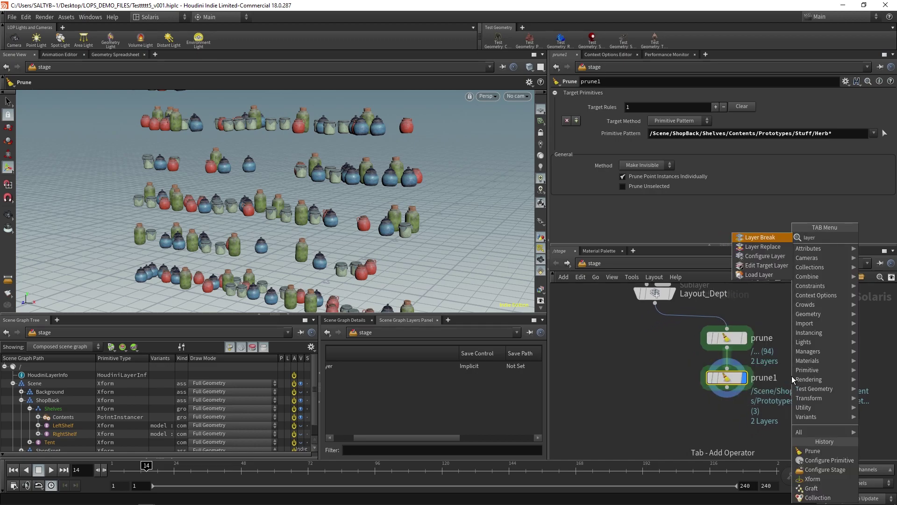
key(Escape)
key(Return)
middle_drag(673, 397, 672, 369)
drag(728, 396, 728, 420)
key(h)
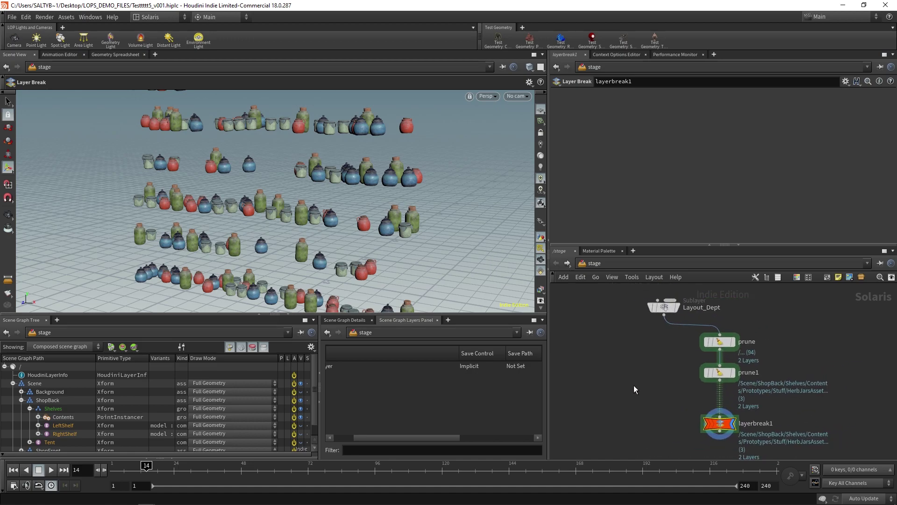
middle_drag(658, 374, 655, 378)
drag(611, 394, 802, 314)
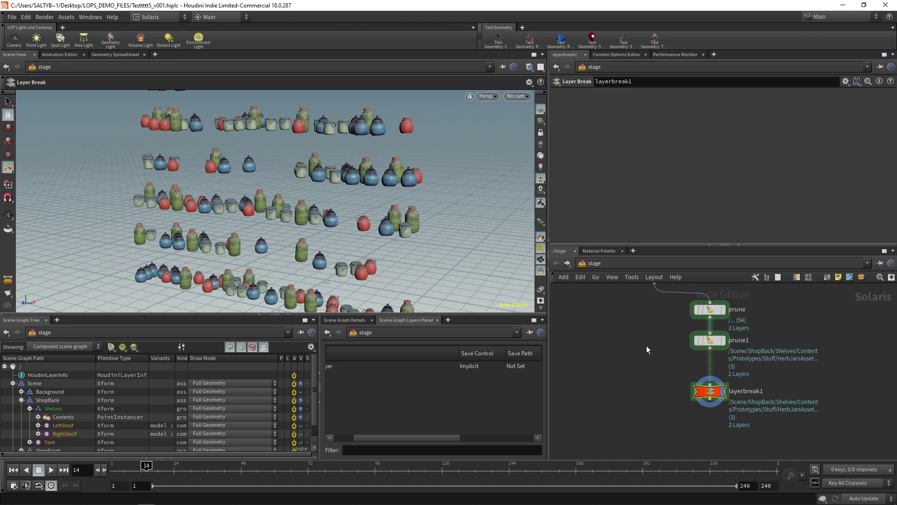
- Add an Extract Instances node after the layer break and space it below
middle_drag(665, 420, 656, 391)
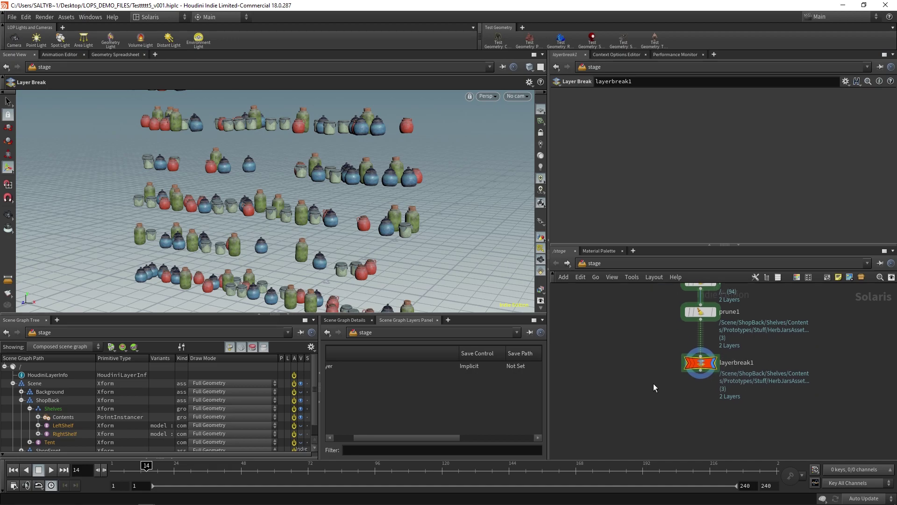
key(Tab)
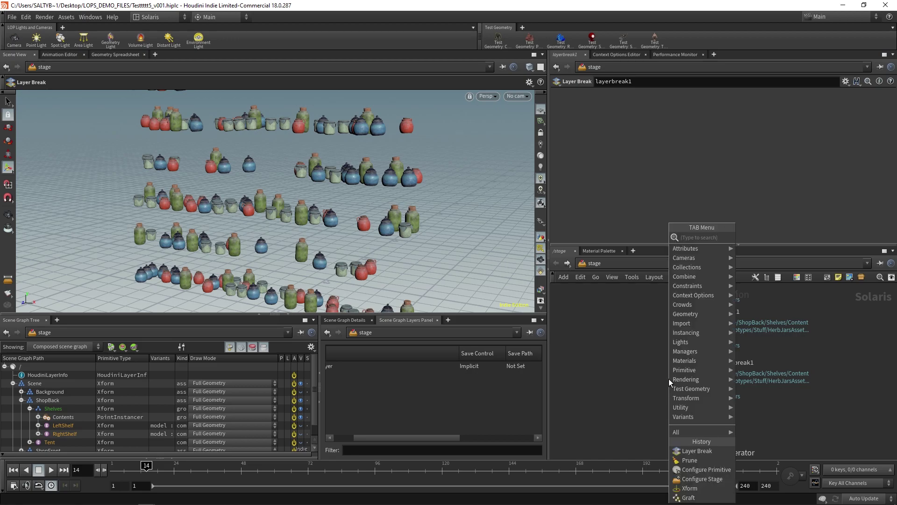
text(ex)
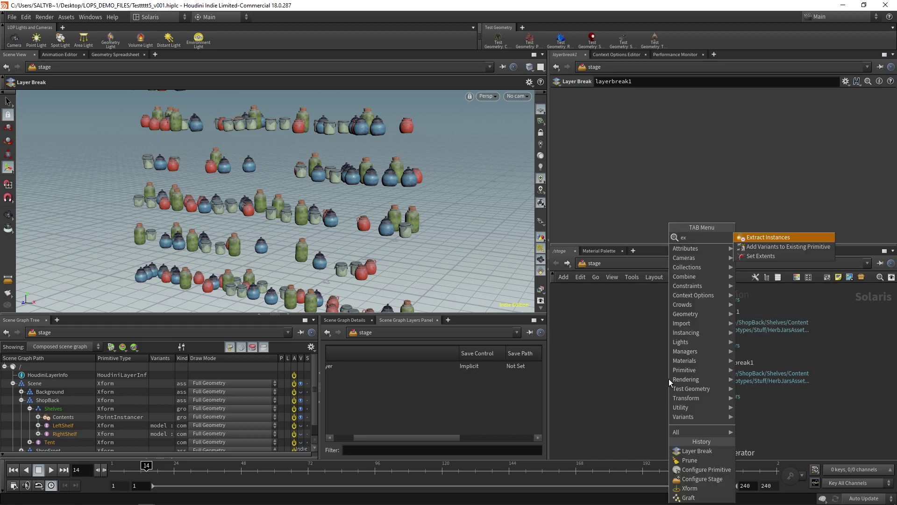
key(Return)
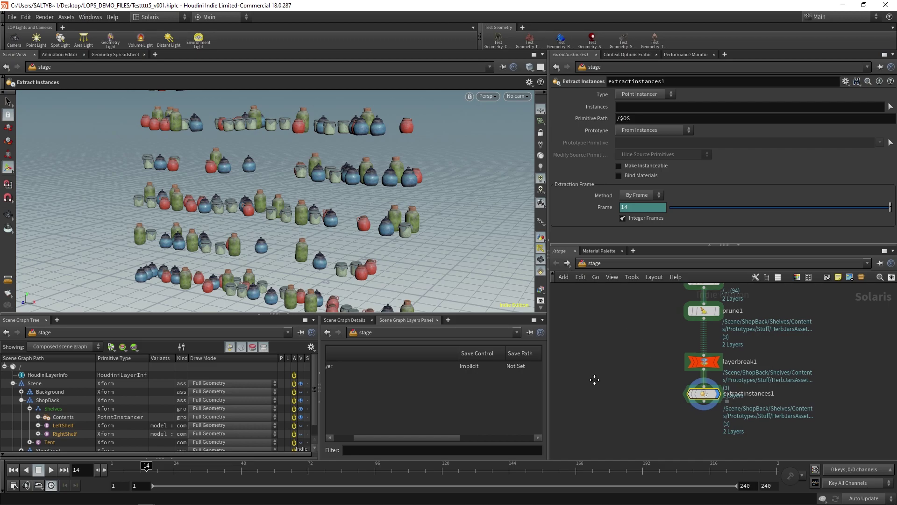
middle_drag(594, 379, 598, 360)
mouse_move(705, 381)
mouse_down()
mouse_move(710, 413)
mouse_move(706, 398)
mouse_up()
middle_drag(649, 386, 632, 388)
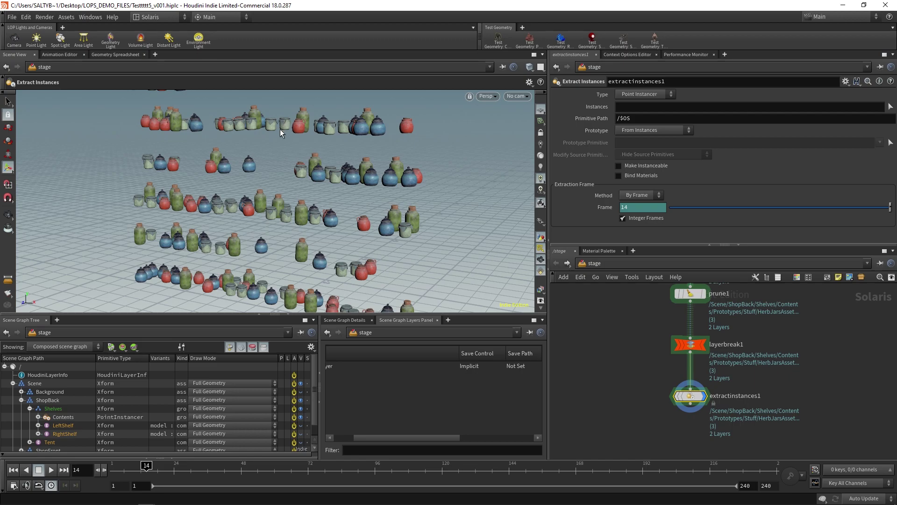
- Examine the prototype assets under Contents > Prototypes > Stuff in the scene graph and collapse Prototypes again
drag(316, 395, 315, 406)
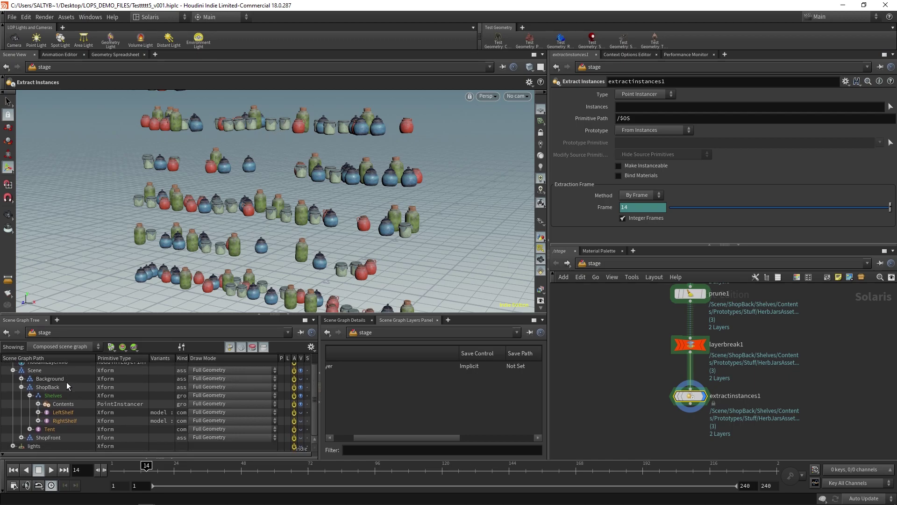
click(40, 404)
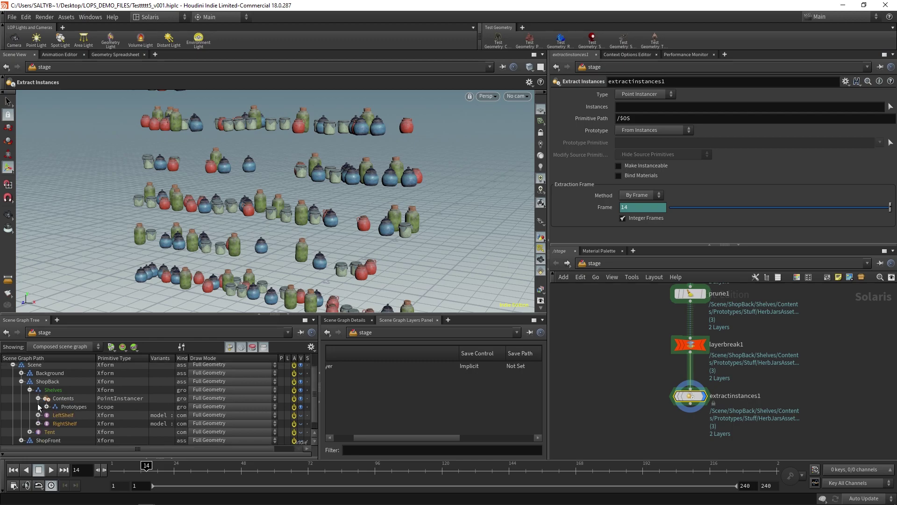
click(47, 412)
click(54, 414)
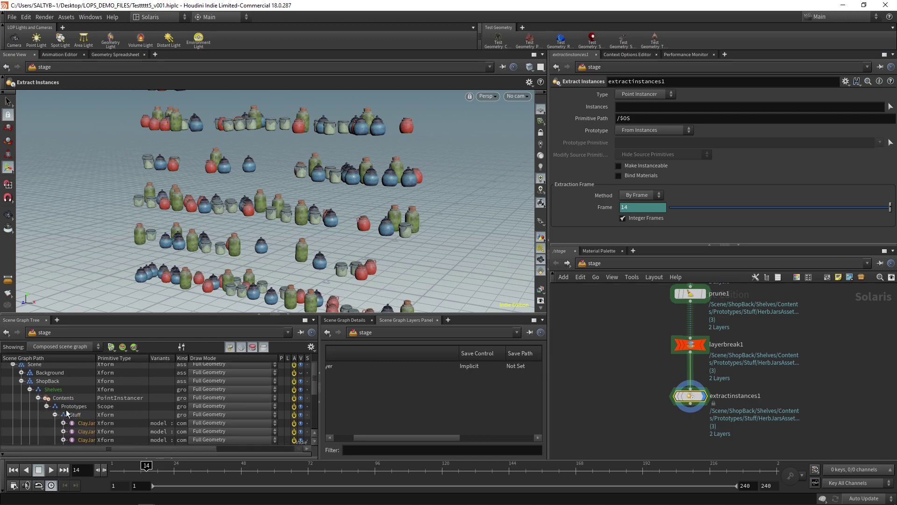
scroll(70, 395, down, 2)
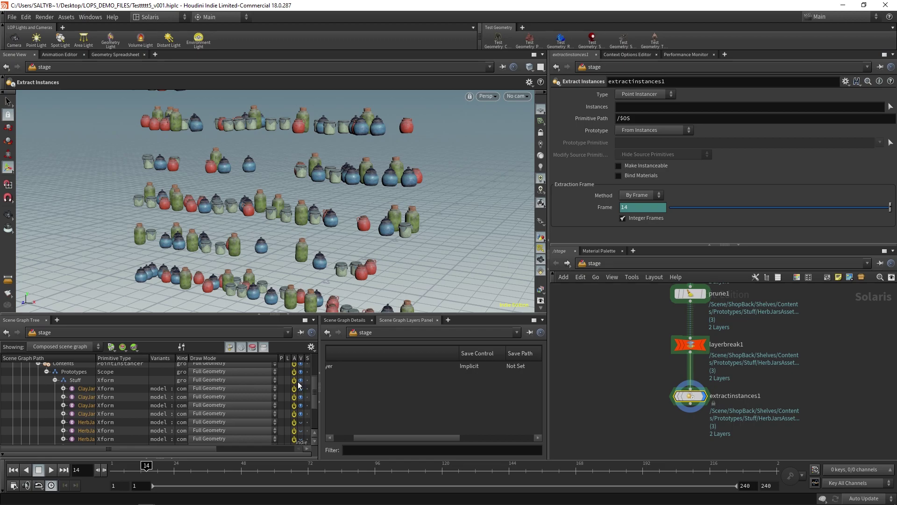
mouse_move(314, 391)
mouse_down()
mouse_move(318, 405)
mouse_move(316, 381)
mouse_up()
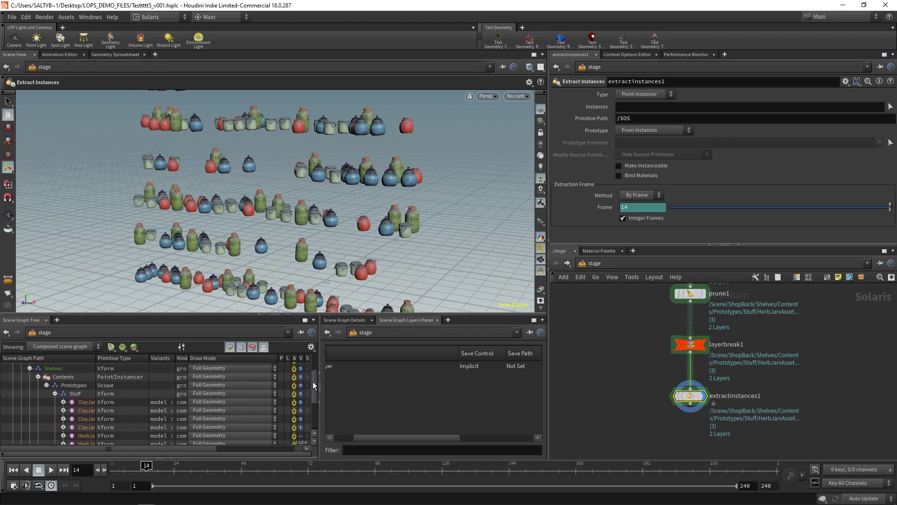
click(47, 385)
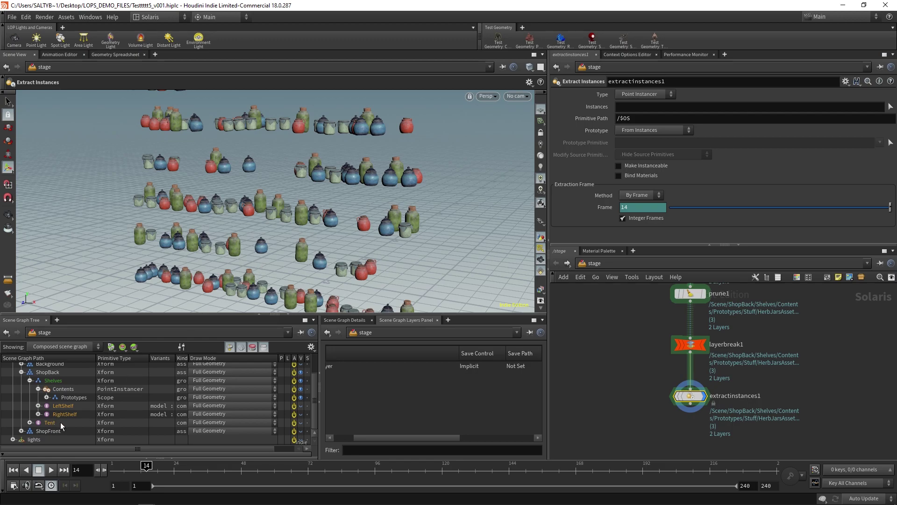
- Assign the Contents point instancer under Shelves as the Instances source of extractinstances1
click(70, 396)
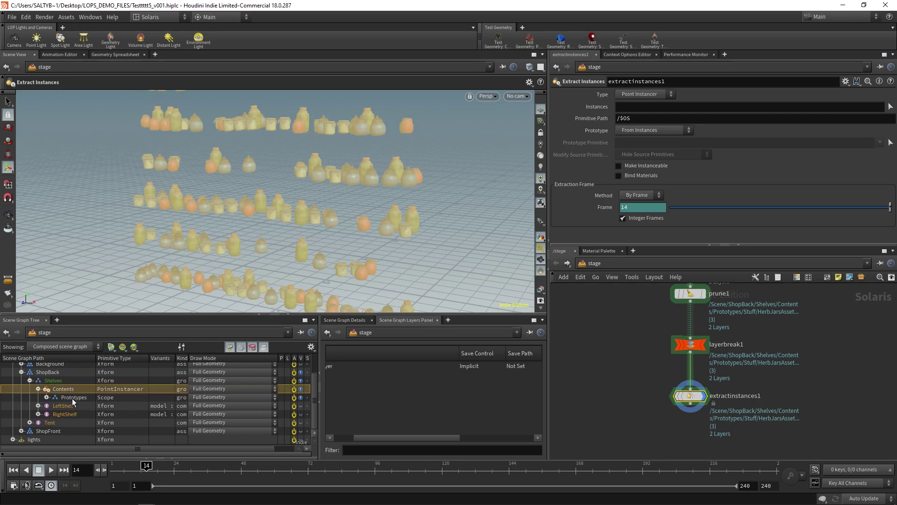
click(69, 388)
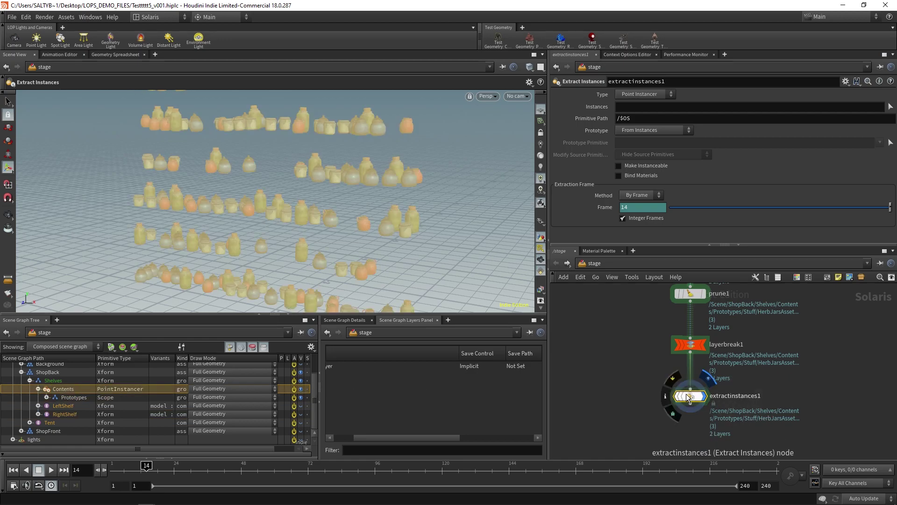
click(60, 396)
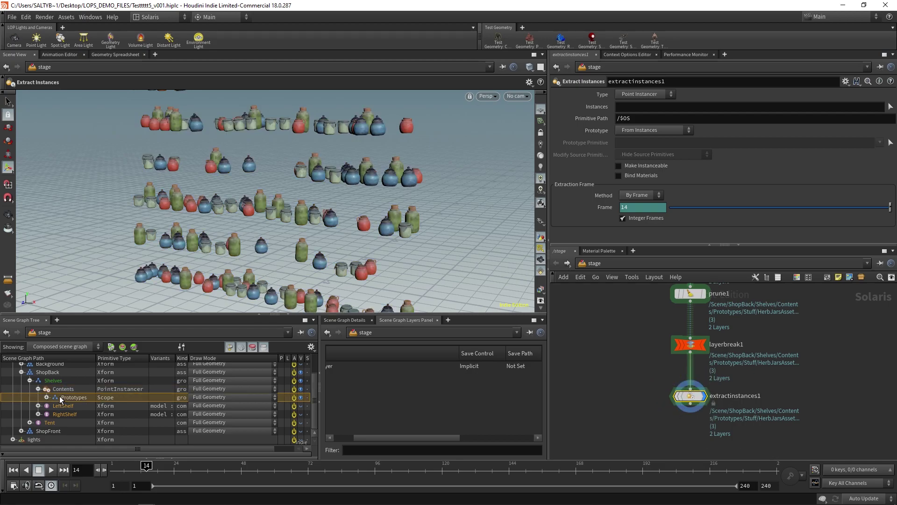
click(59, 391)
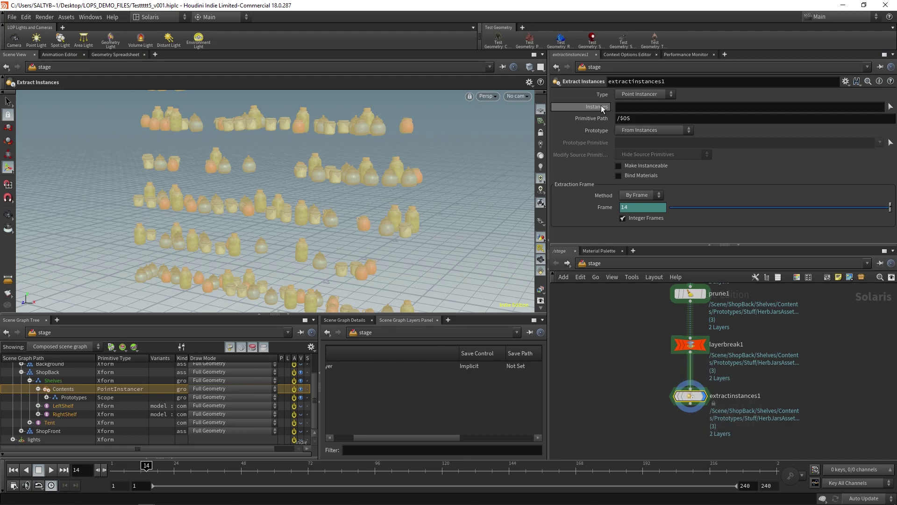
drag(58, 389, 666, 109)
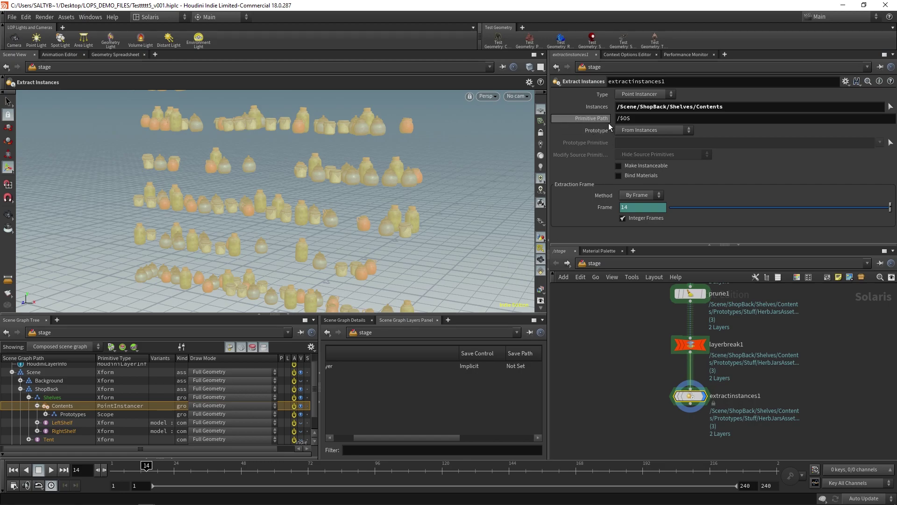
- Set the extraction's primitive path to /Scene/ShopBack/Shelves/RBD and extend its Instances pattern to /Scene/ShopBack/Shelves/Contents[*]
mouse_move(313, 392)
mouse_down()
mouse_move(307, 408)
mouse_move(322, 386)
mouse_move(320, 396)
mouse_up()
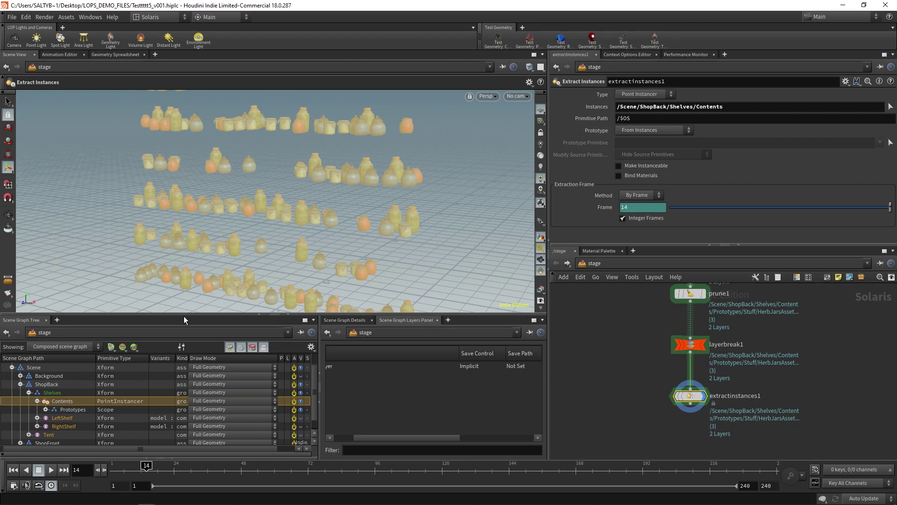
drag(52, 397, 650, 120)
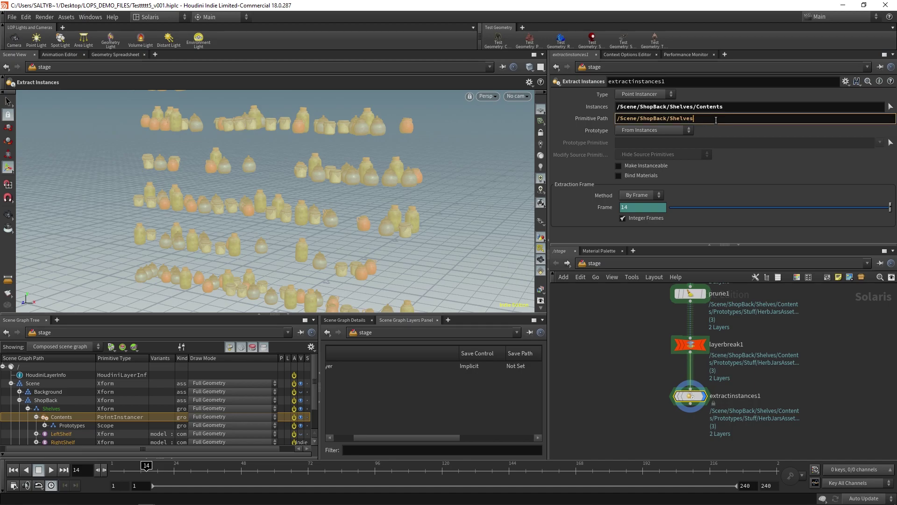
text(/)
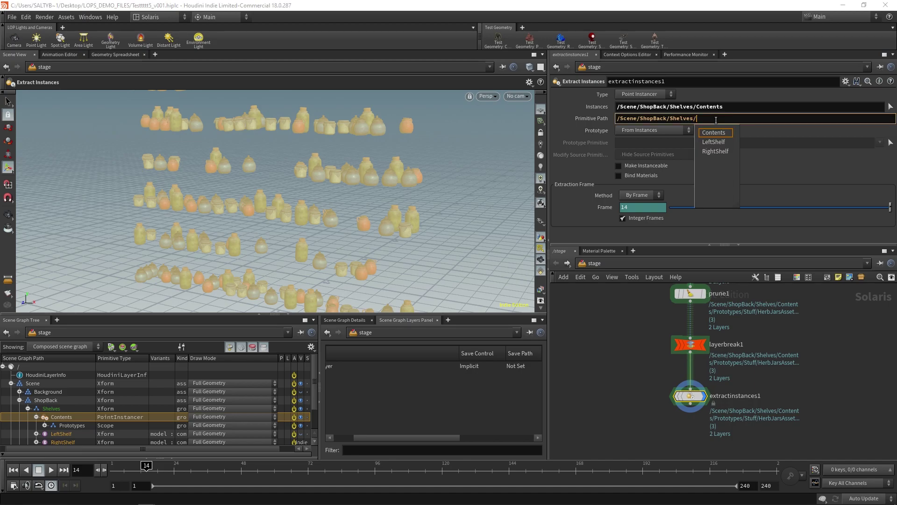
text(RBD)
key(Return)
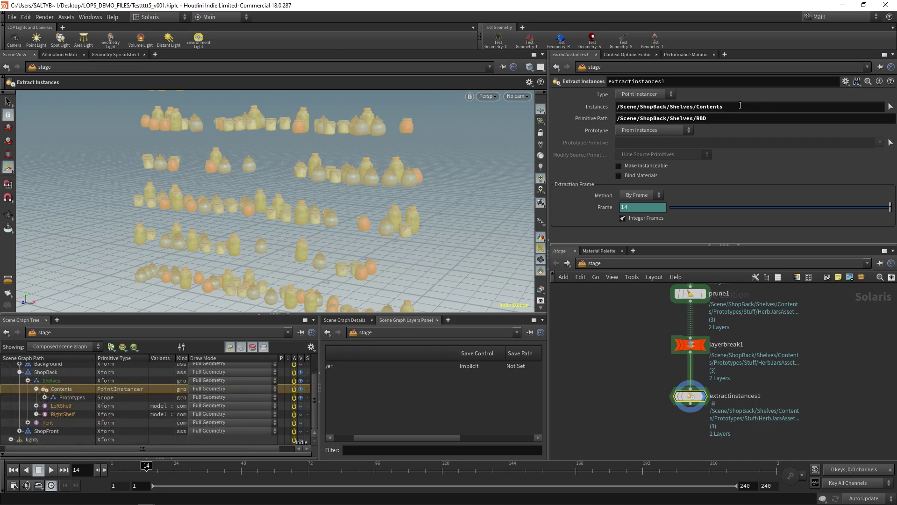
click(742, 107)
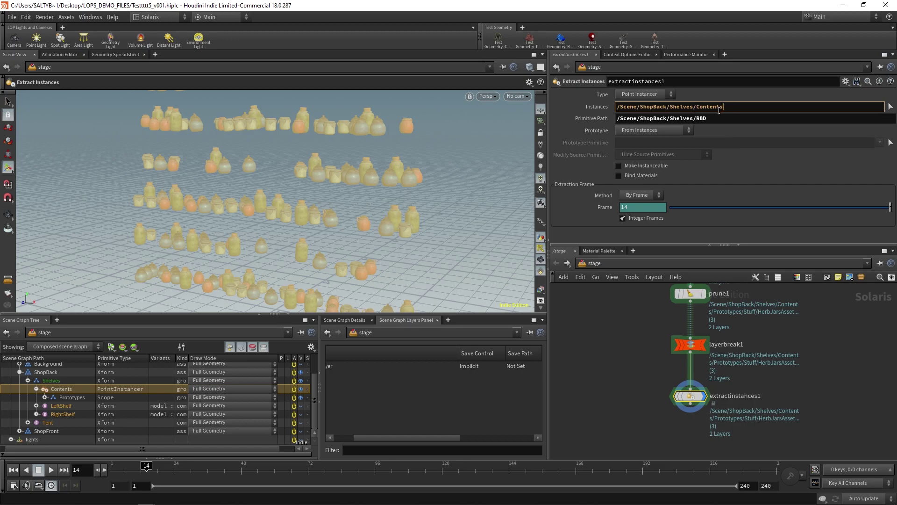
text([])
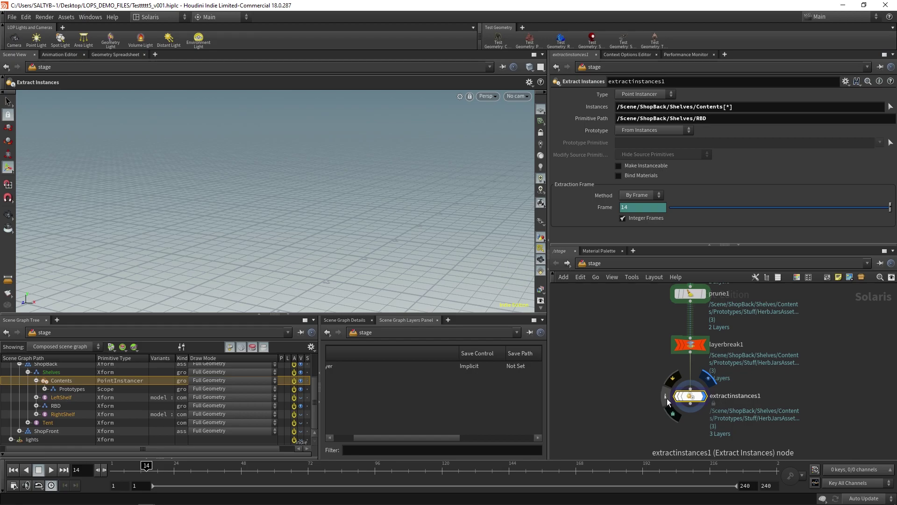
- Expand RBD and its Contents in the scene graph and examine the extracted instances and their visibility
click(61, 406)
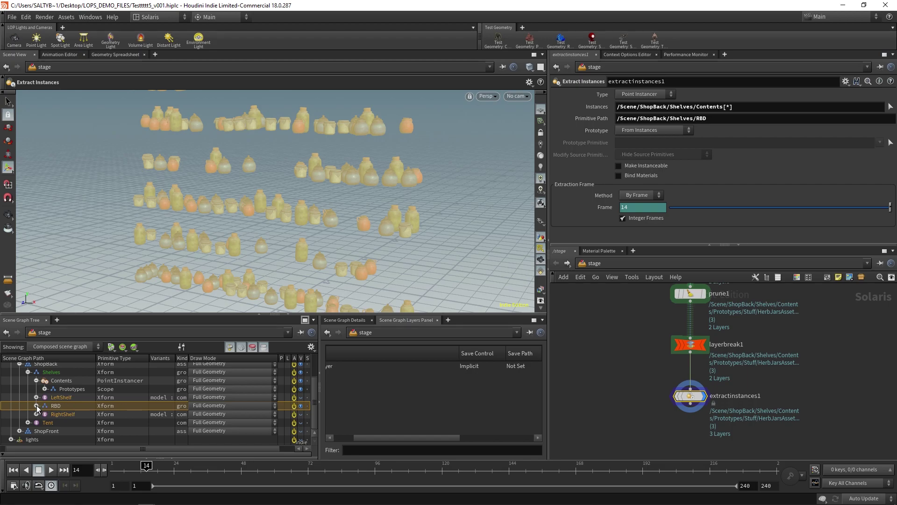
click(37, 405)
click(44, 414)
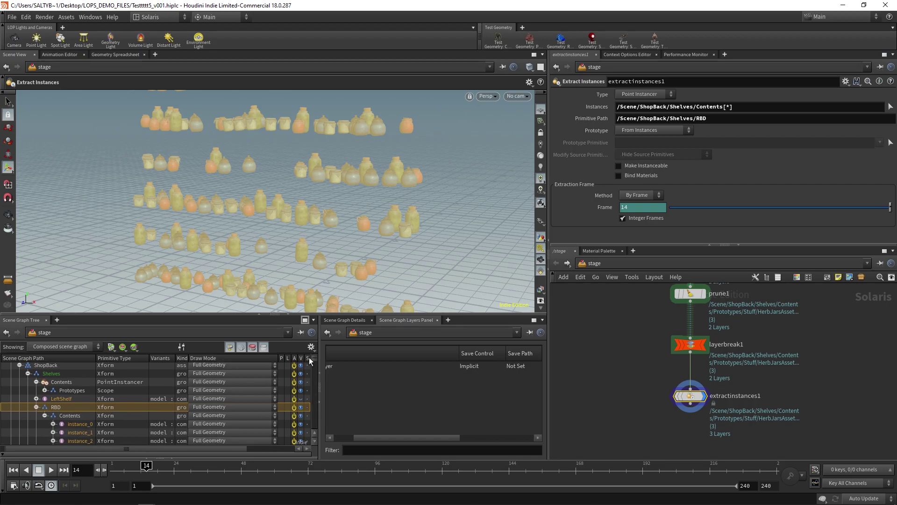
drag(309, 358, 311, 375)
click(80, 385)
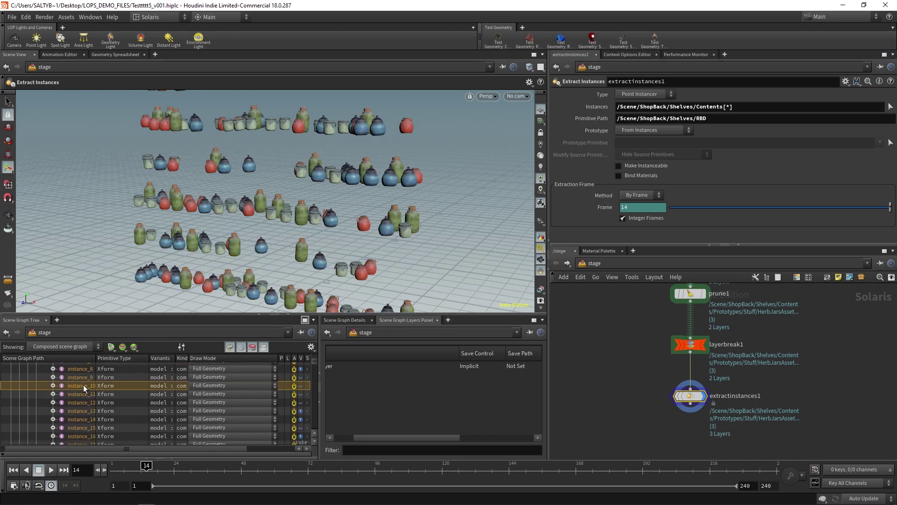
click(301, 386)
scroll(312, 360, up, 5)
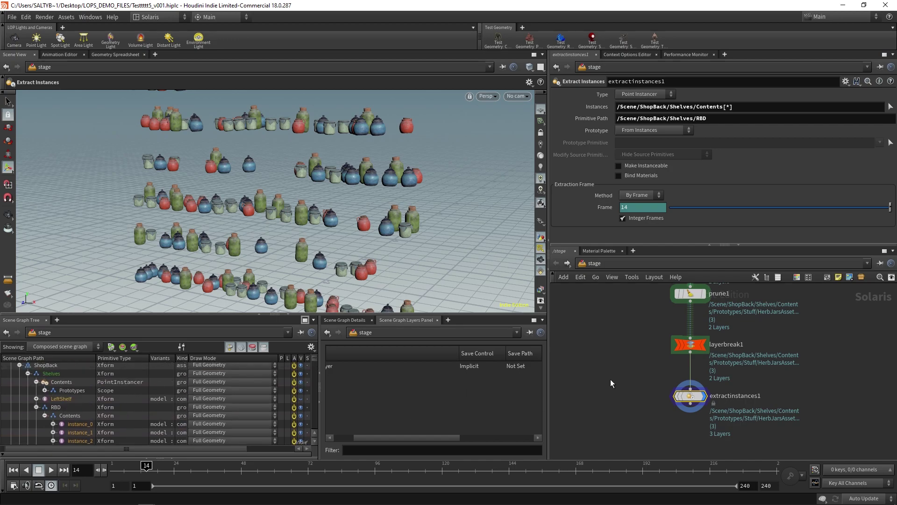
- Add a SOP Modify node after extractinstances1 and space it further down the chain
mouse_move(696, 397)
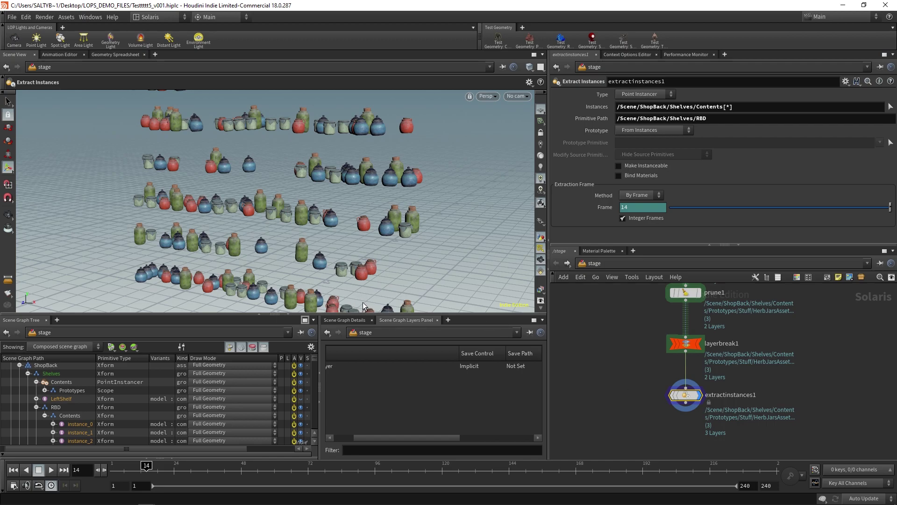
middle_drag(654, 408, 645, 396)
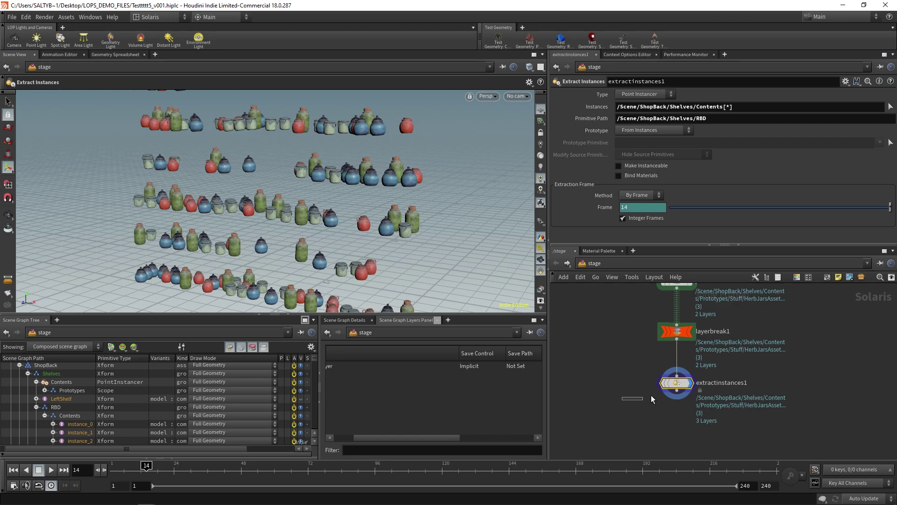
key(Tab)
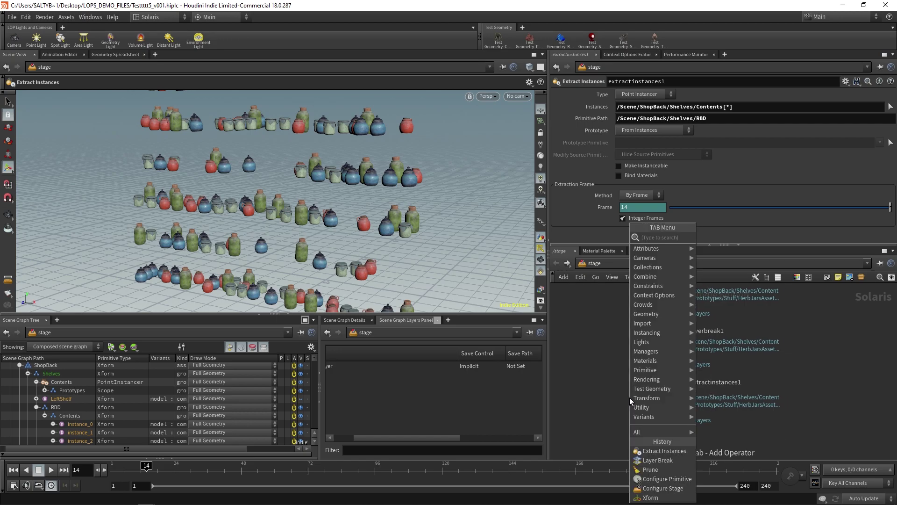
text(sop)
key(Down)
key(Down)
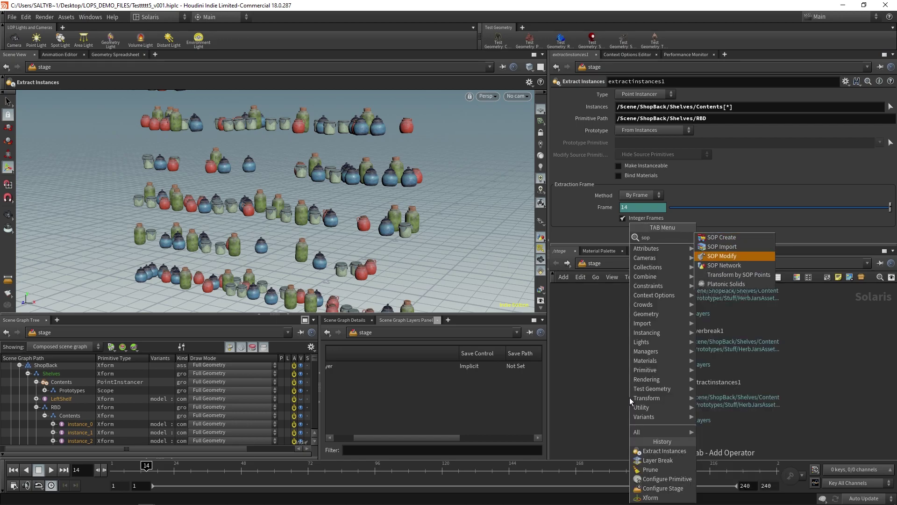
key(Return)
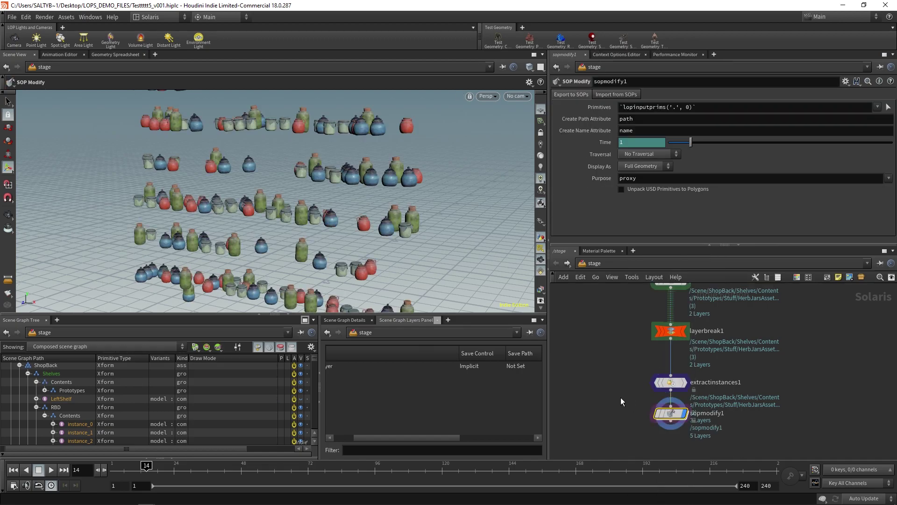
middle_drag(621, 401, 603, 359)
drag(647, 375, 651, 413)
click(649, 410)
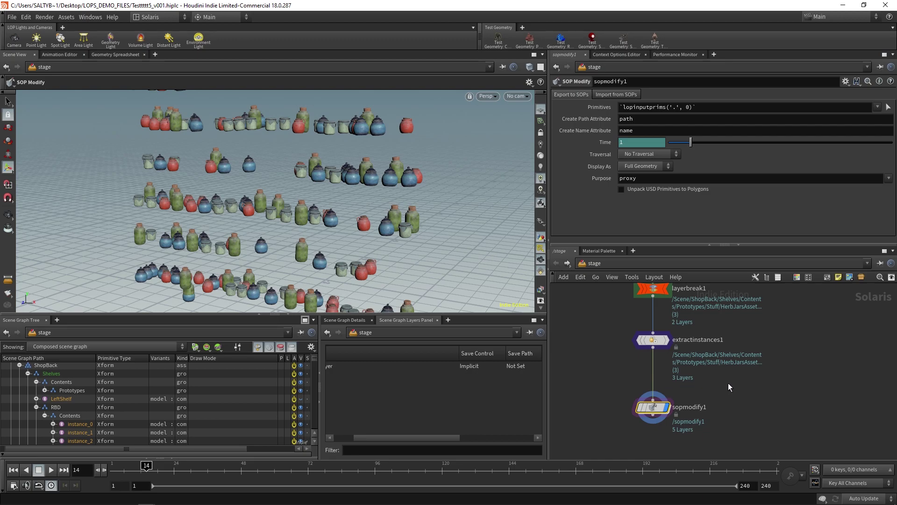
- Look inside the SOP Modify network, frame the geometry it receives, and return to the stage
double_click(653, 408)
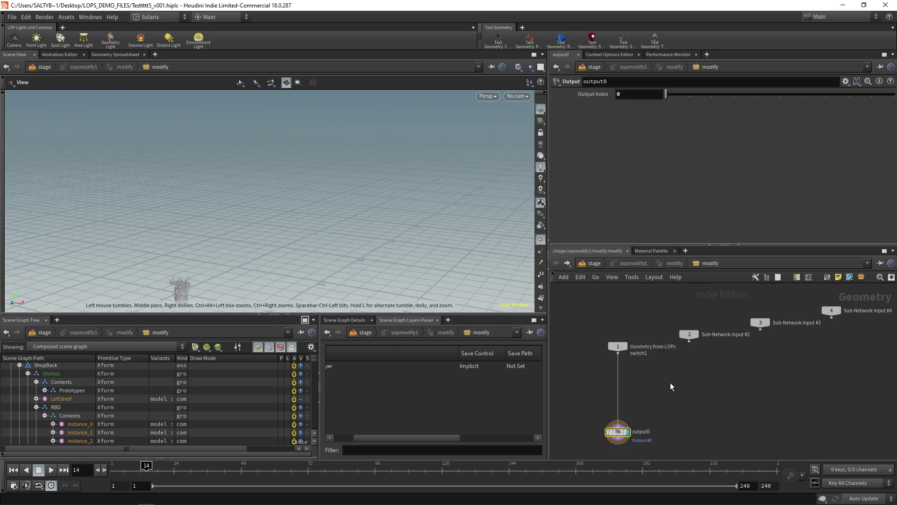
key(f)
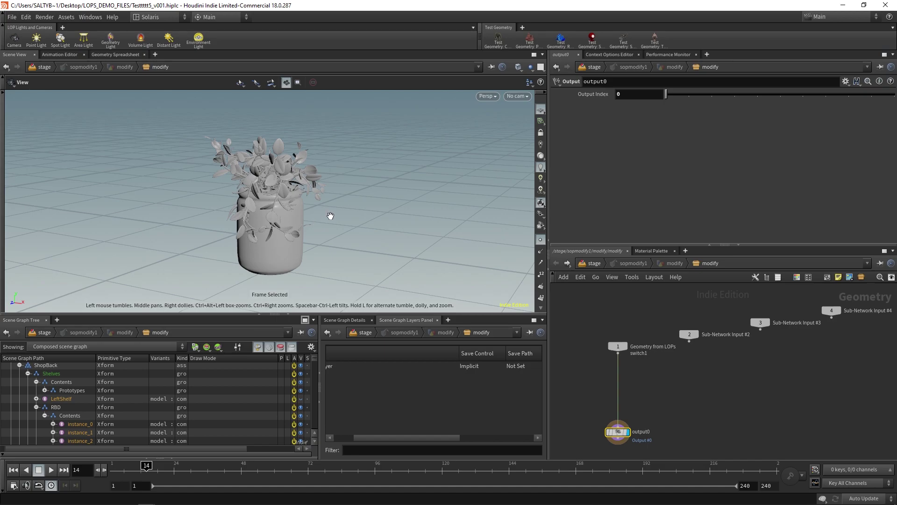
drag(328, 227, 308, 239)
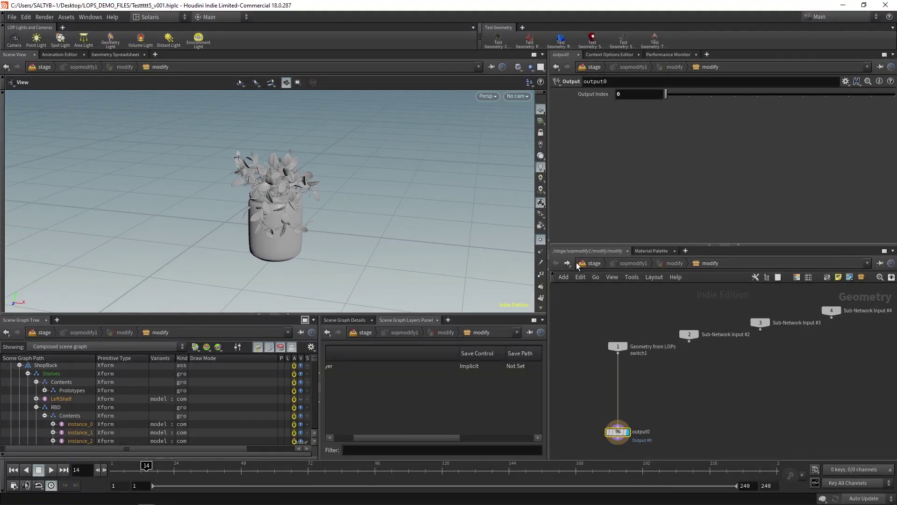
click(558, 262)
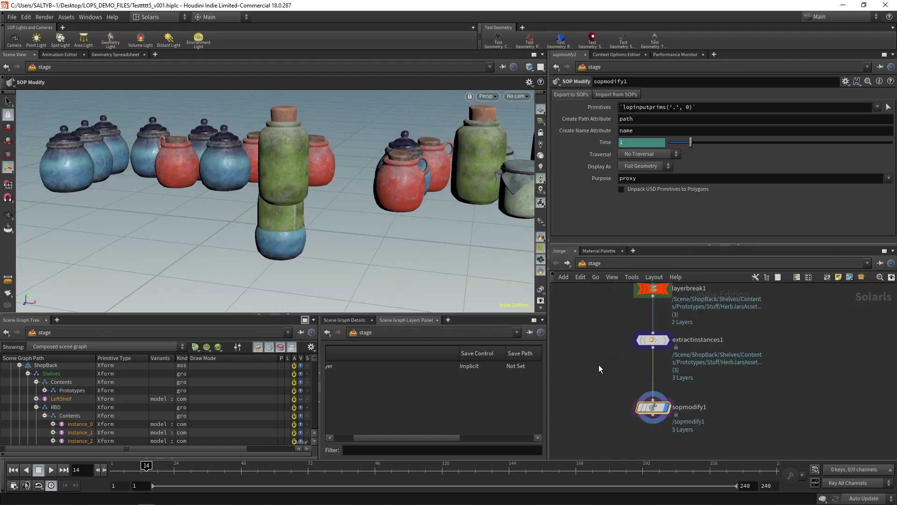
- Set the SOP Modify node's exported primitives to /Scene/ShopBack/Shelves/RBD
click(671, 429)
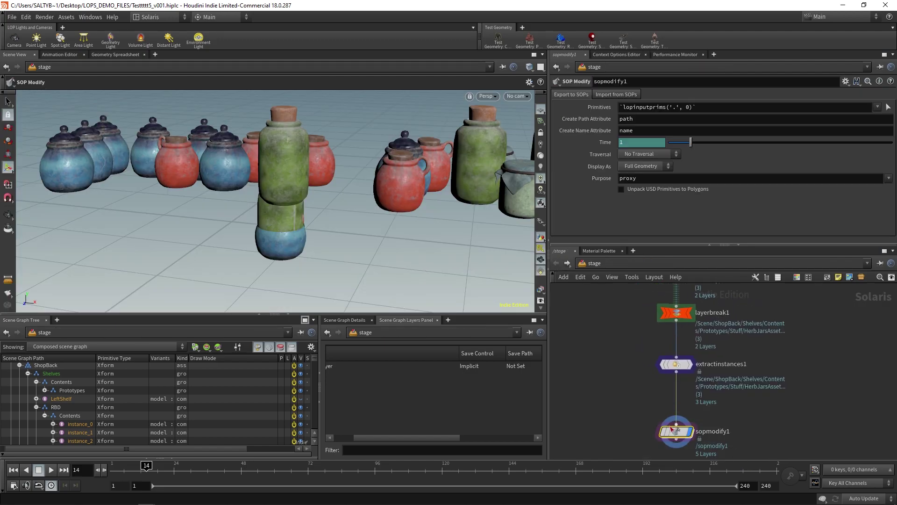
click(45, 416)
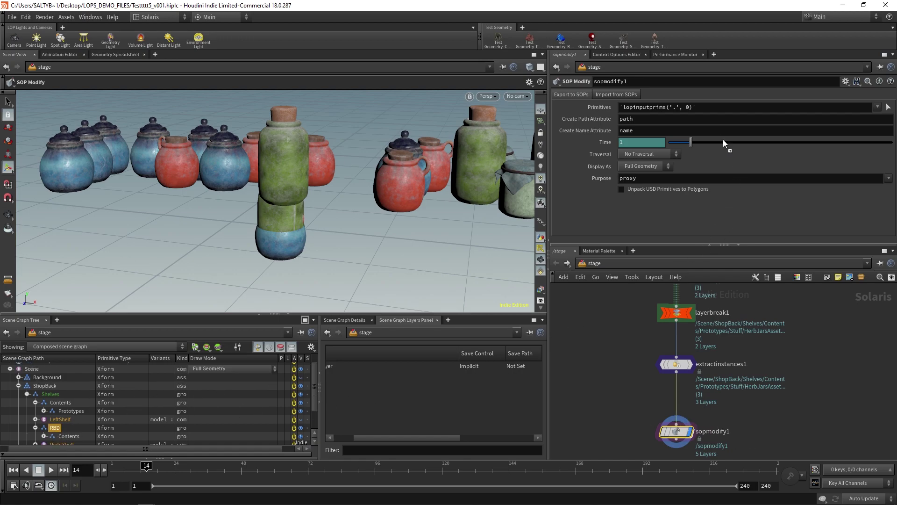
drag(703, 106, 720, 105)
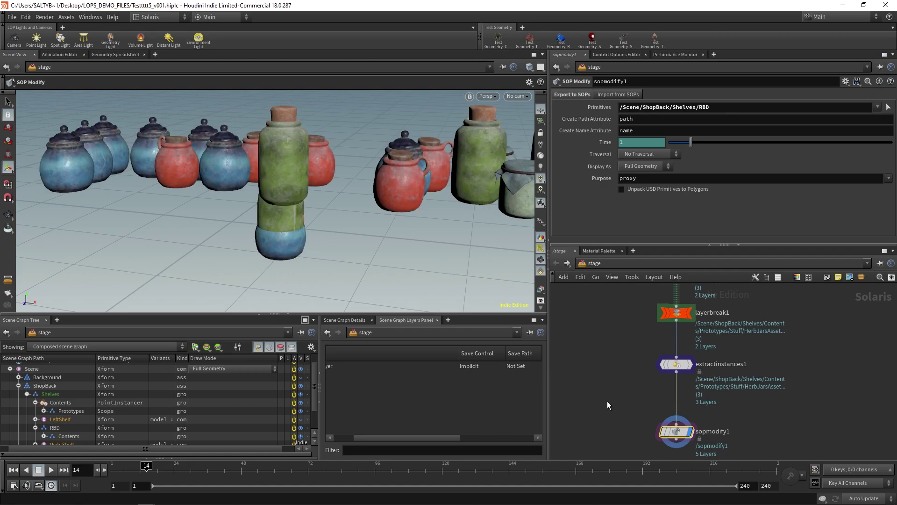
key(Return)
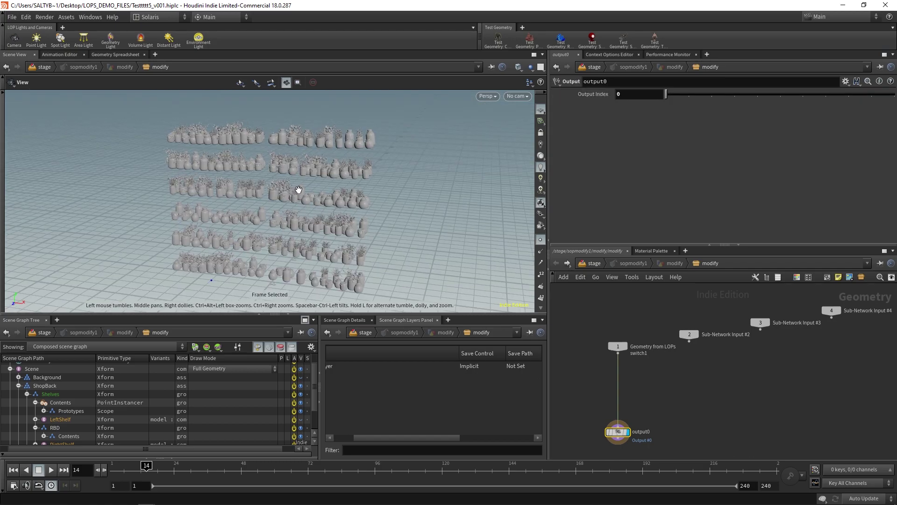
- Inspect the jars imported inside the SOP Modify network against the RBD instances' visibility and the stage's jars, ending back inside the network
key(f)
drag(400, 194, 223, 156)
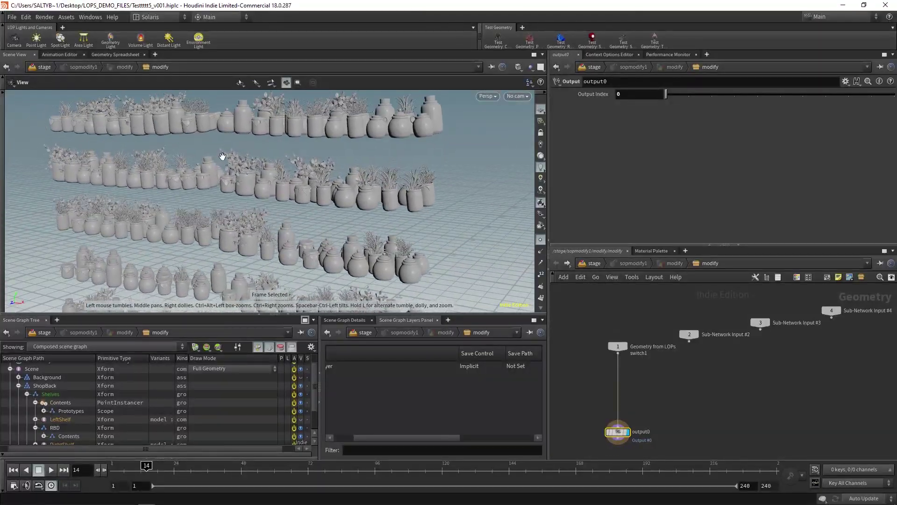
right_drag(265, 178, 361, 150)
middle_drag(318, 235, 278, 254)
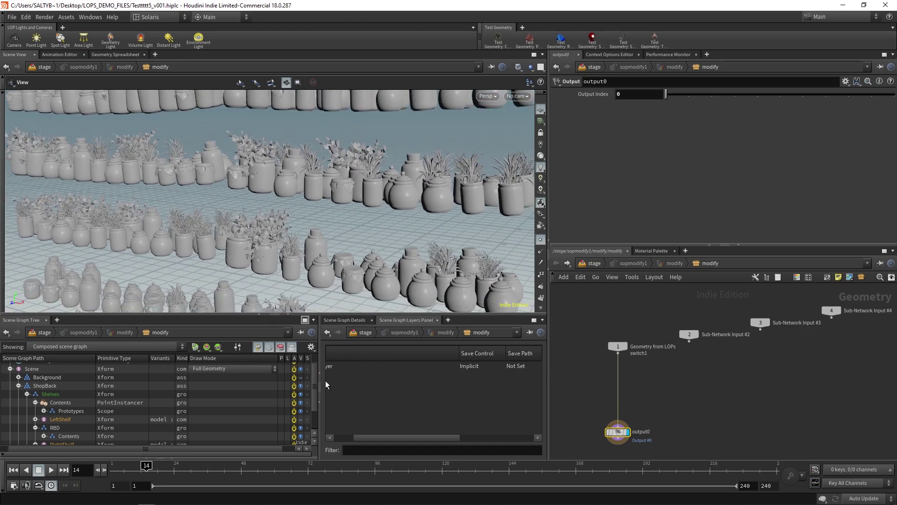
scroll(315, 399, down, 3)
click(44, 405)
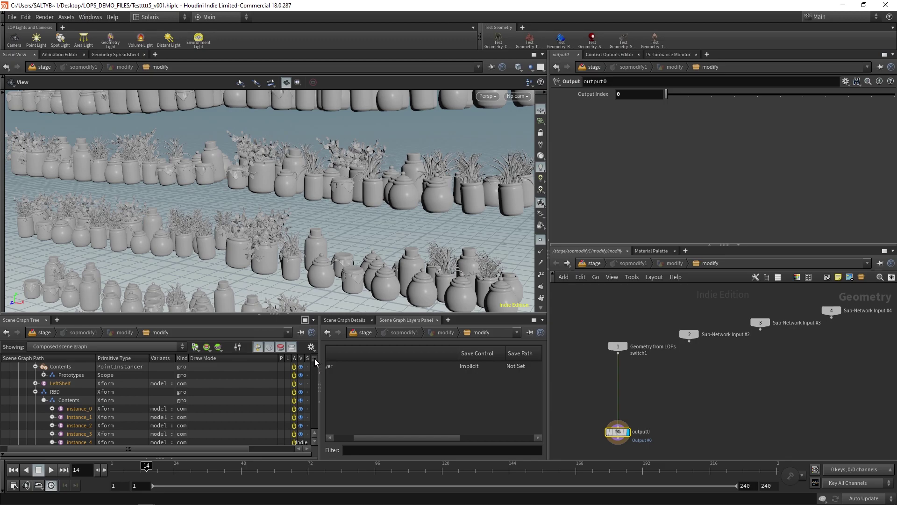
scroll(315, 359, down, 5)
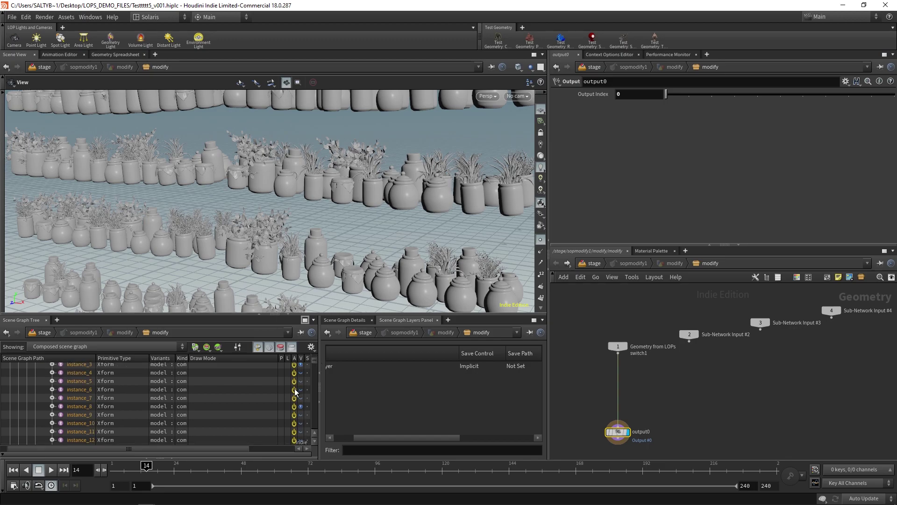
click(556, 263)
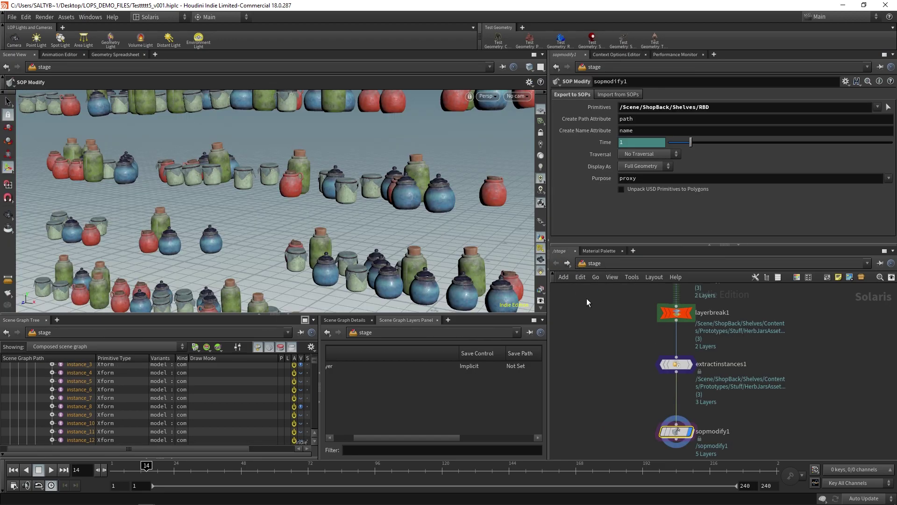
double_click(679, 431)
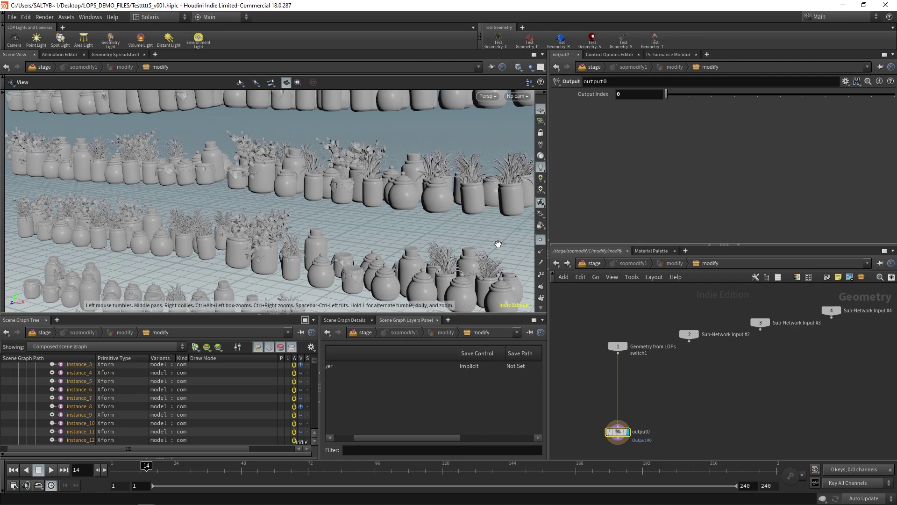
- Return to the stage and set the pruning method of prune1, which targets the Herb* prototypes, to Deactivate
click(556, 264)
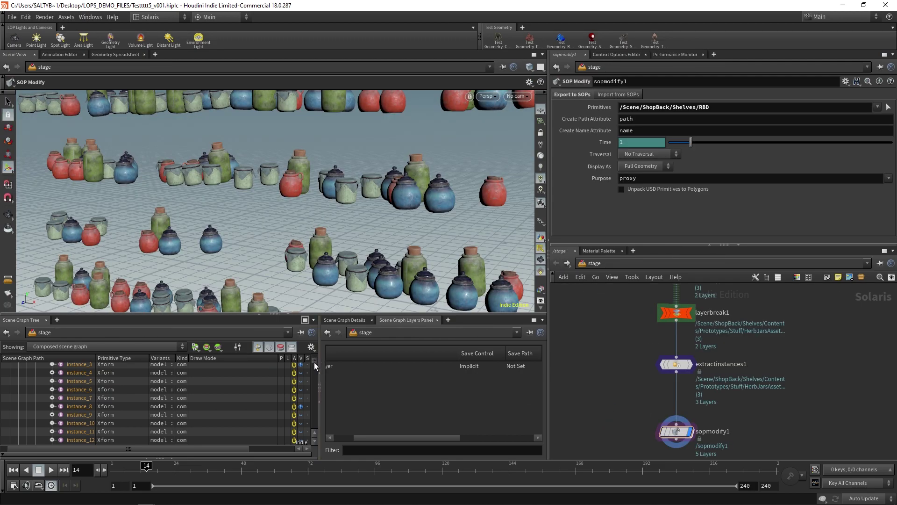
drag(314, 362, 314, 362)
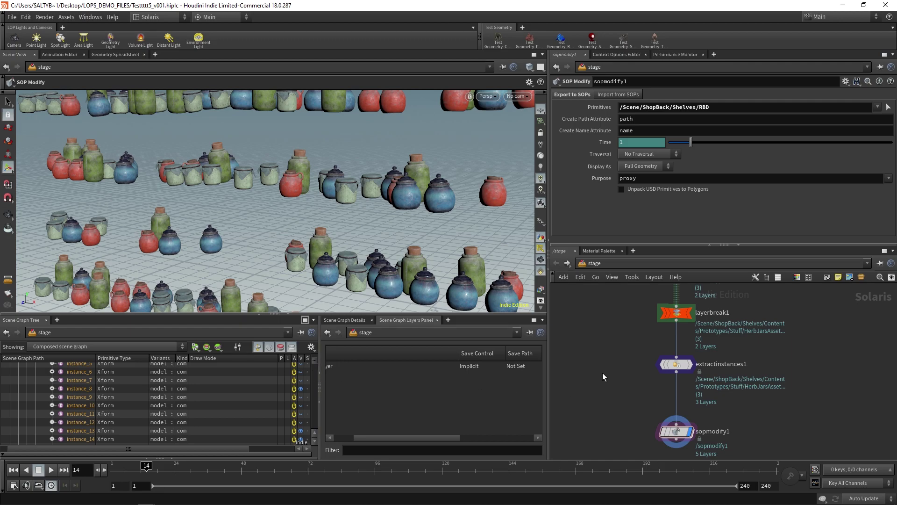
middle_drag(619, 332, 633, 370)
click(686, 349)
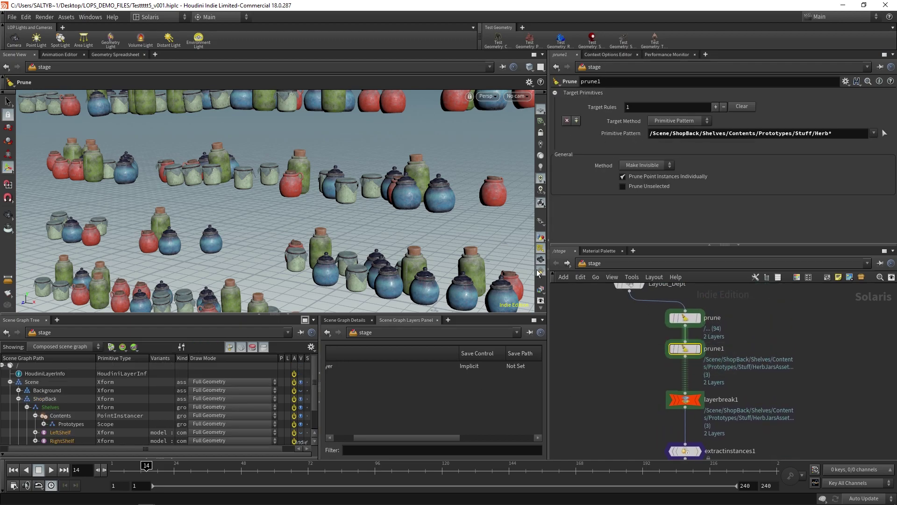
click(653, 165)
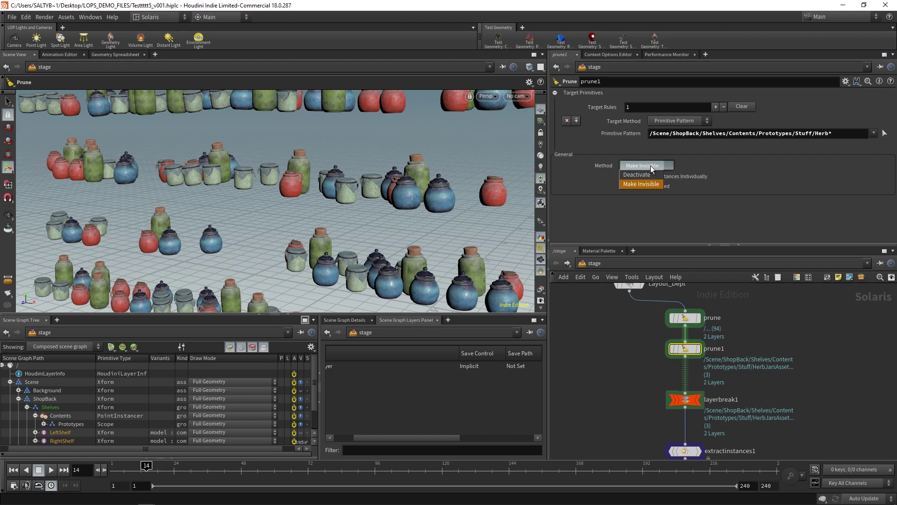
click(637, 175)
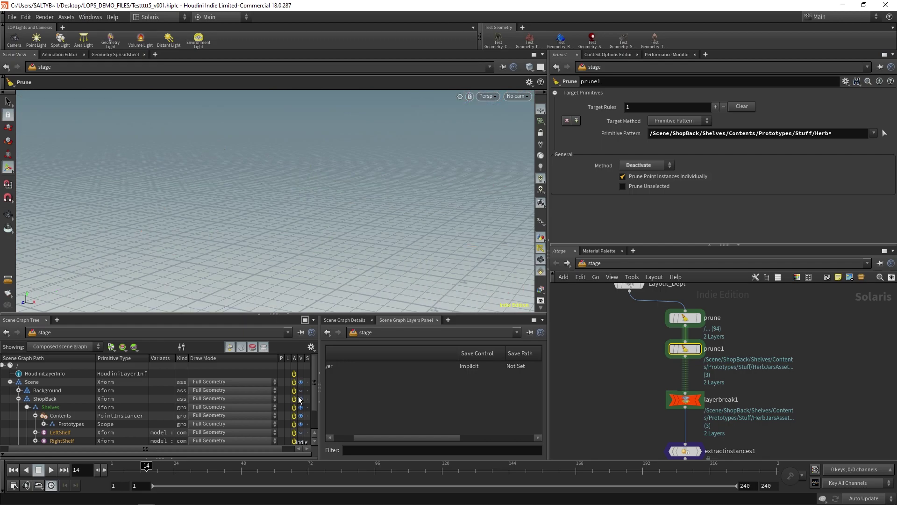
- Enter the SOP Modify network and examine from several angles which shelf jars are imported
middle_drag(614, 391, 615, 356)
double_click(671, 408)
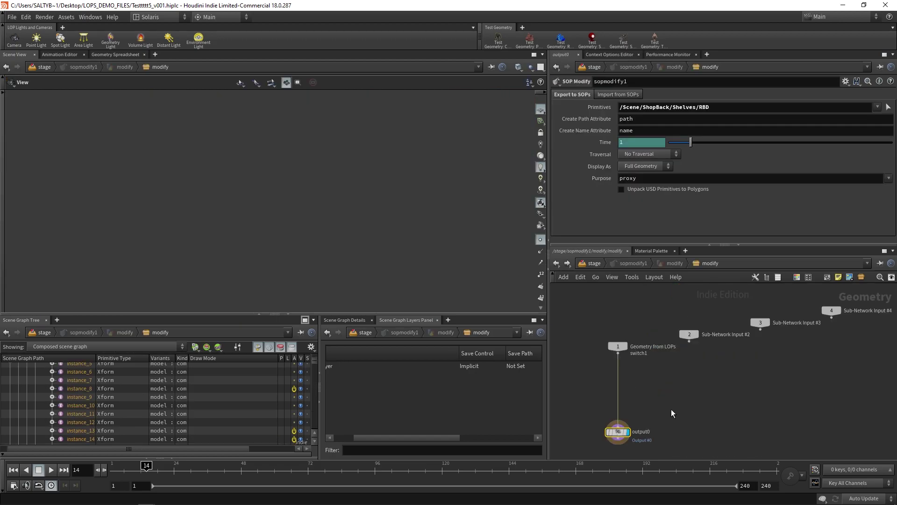
right_drag(263, 156, 147, 208)
middle_drag(189, 205, 197, 172)
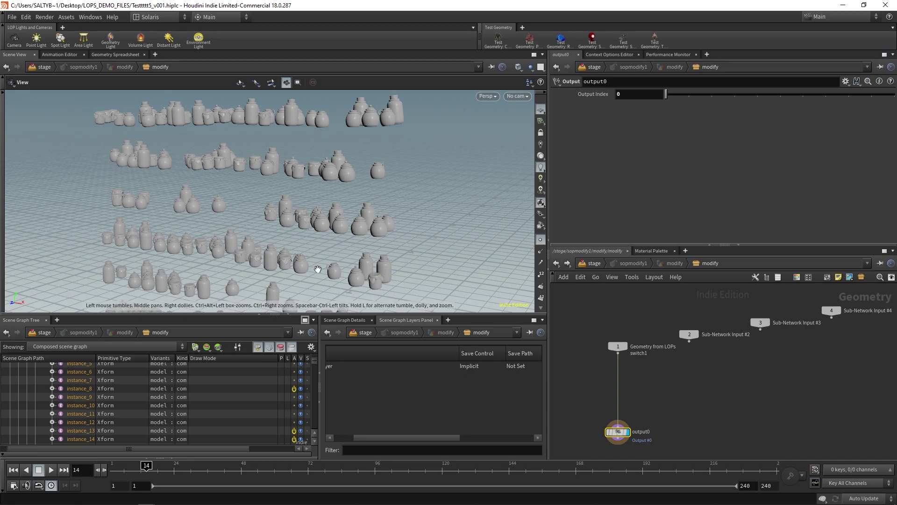
middle_drag(316, 266, 327, 202)
right_drag(241, 276, 203, 266)
drag(203, 267, 264, 252)
right_drag(264, 252, 320, 246)
drag(320, 246, 204, 261)
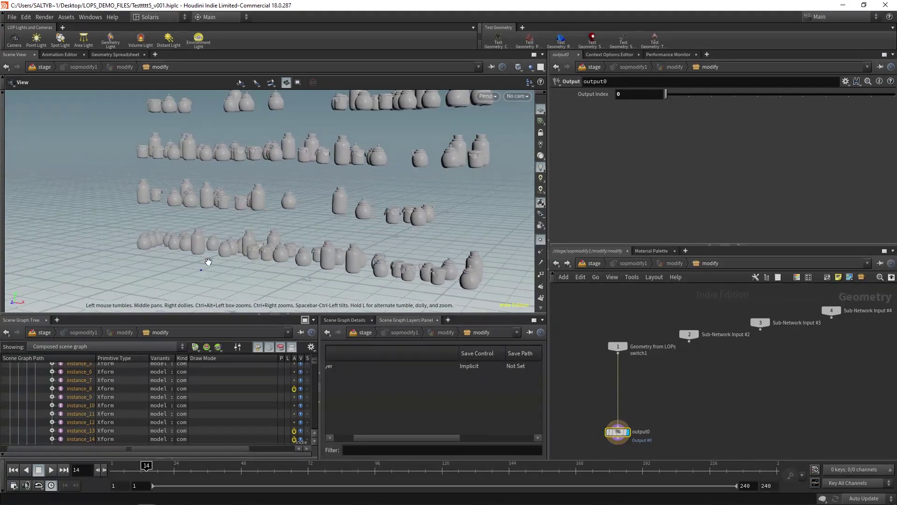
middle_drag(206, 268, 252, 258)
right_drag(252, 257, 200, 254)
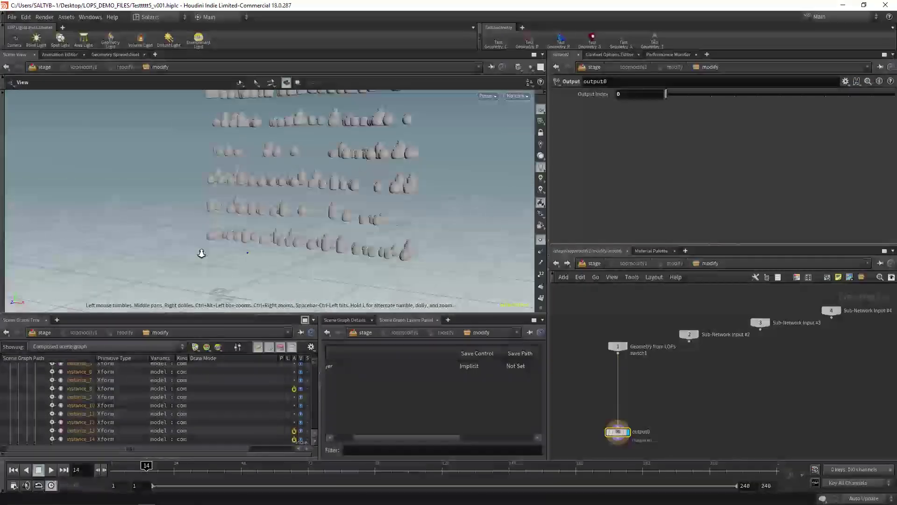
drag(201, 255, 264, 248)
middle_drag(264, 249, 264, 260)
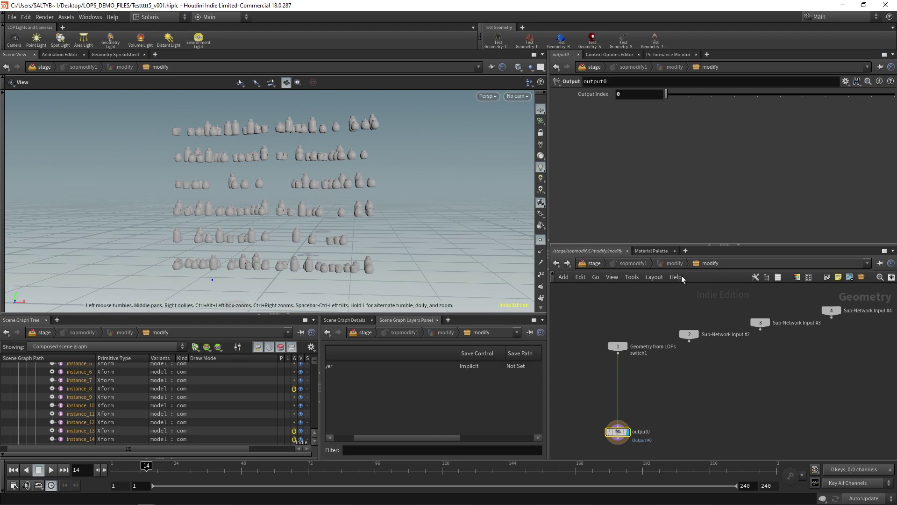
middle_drag(304, 259, 301, 267)
right_drag(300, 267, 265, 265)
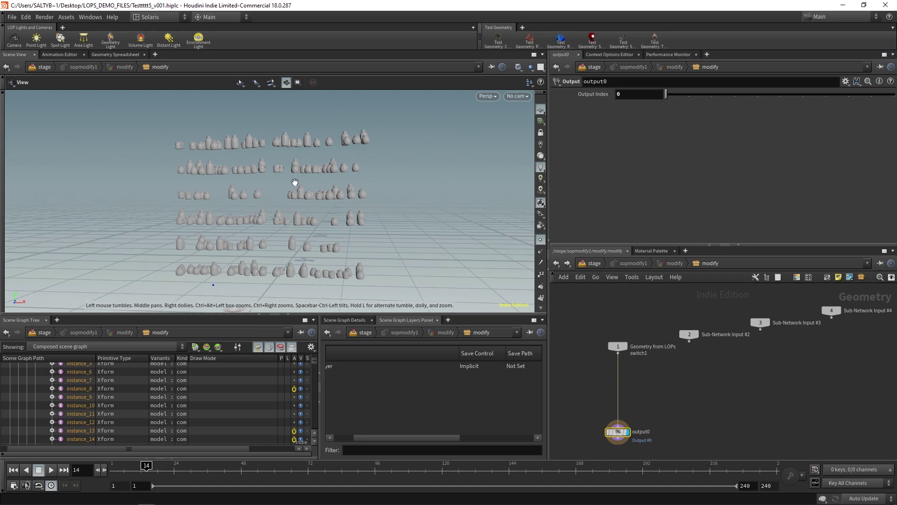
middle_drag(232, 268, 265, 257)
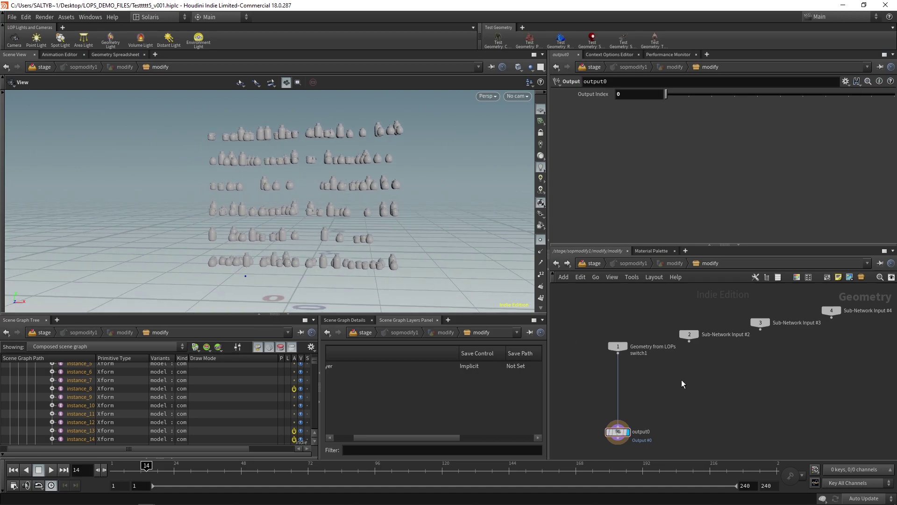
key(Tab)
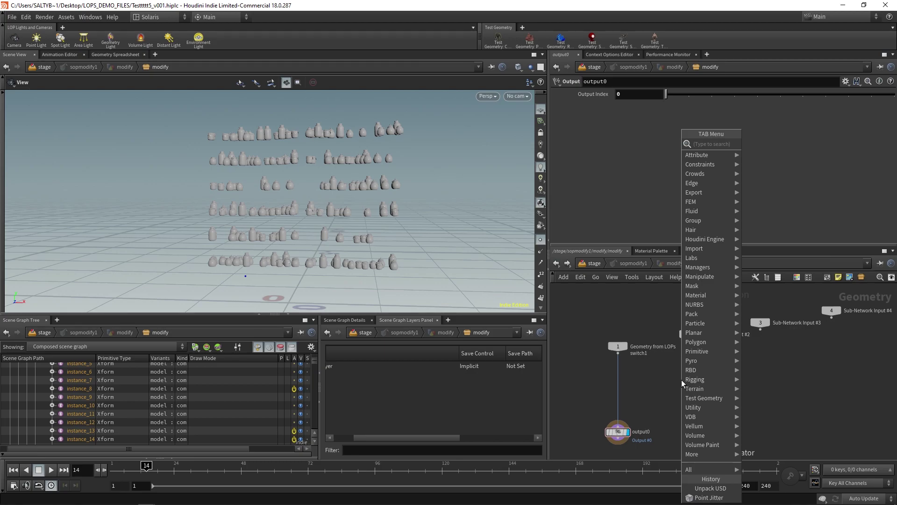
text(ext)
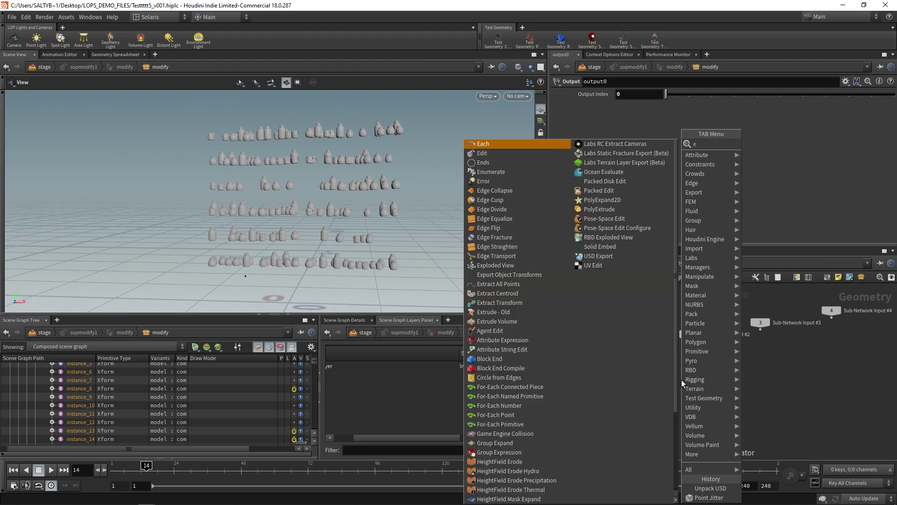
key(Down)
key(Down)
key(Down)
key(Down)
key(Down)
key(Down)
key(Down)
key(Down)
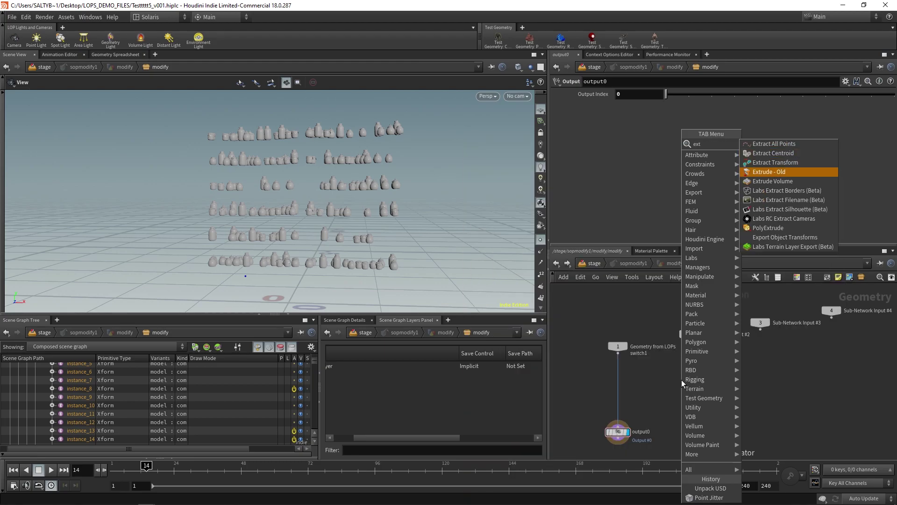
key(BackSpace)
key(BackSpace)
key(BackSpace)
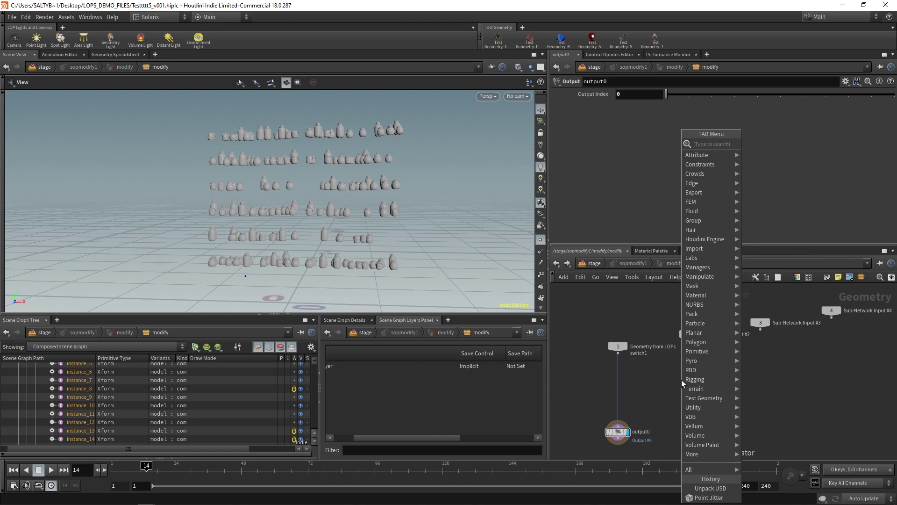
- Add an Unpack USD node and insert it between the Geometry from LOPs input and output0
text(upn)
key(BackSpace)
key(BackSpace)
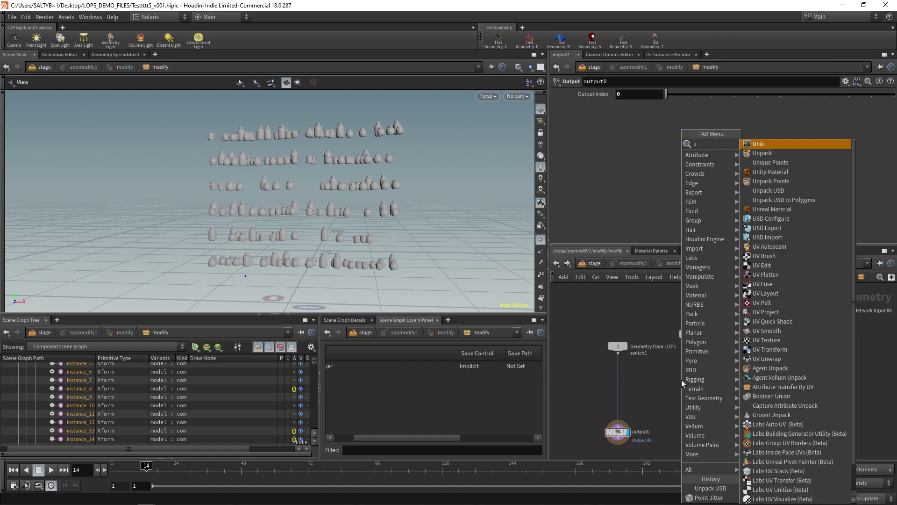
text(nb)
text(a)
key(Down)
key(Down)
key(Down)
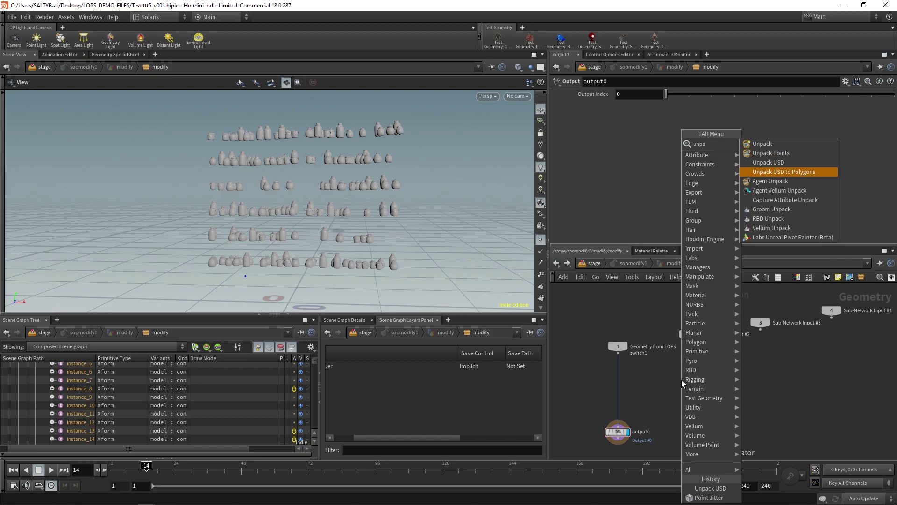
key(Up)
key(Return)
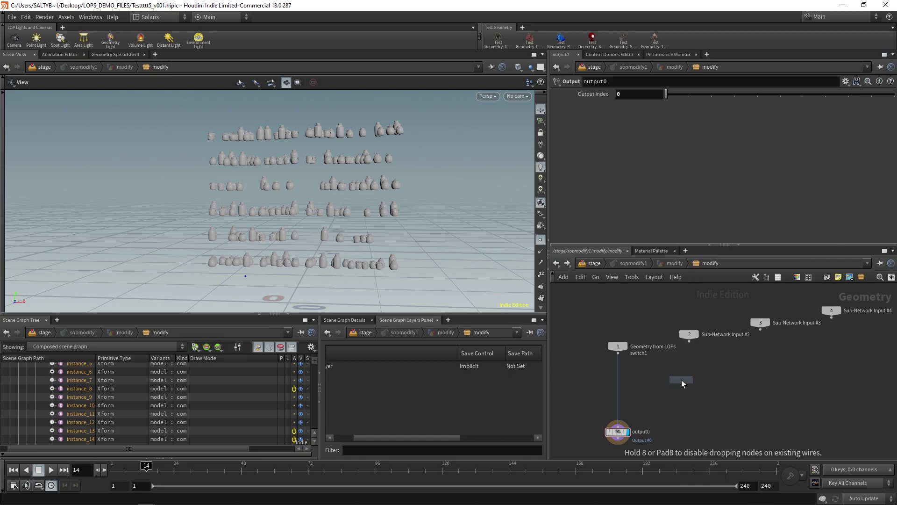
click(682, 379)
scroll(674, 365, up, 2)
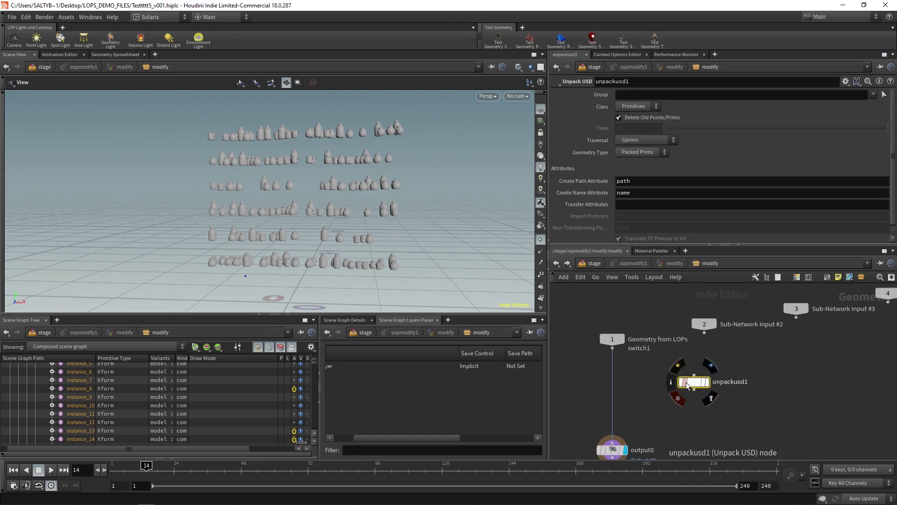
drag(680, 380, 620, 381)
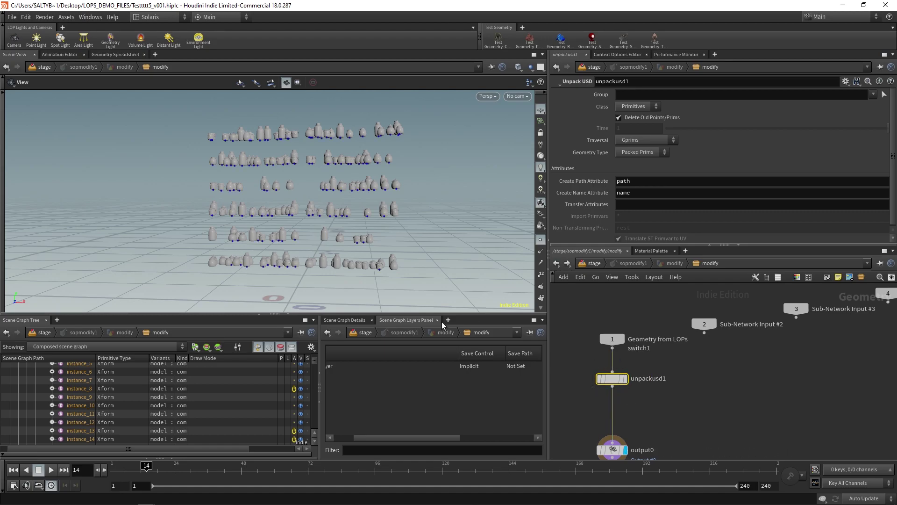
- Add a Point Jitter node and insert it between unpackusd1 and output0
drag(302, 211, 267, 219)
right_drag(266, 219, 395, 220)
drag(394, 219, 256, 229)
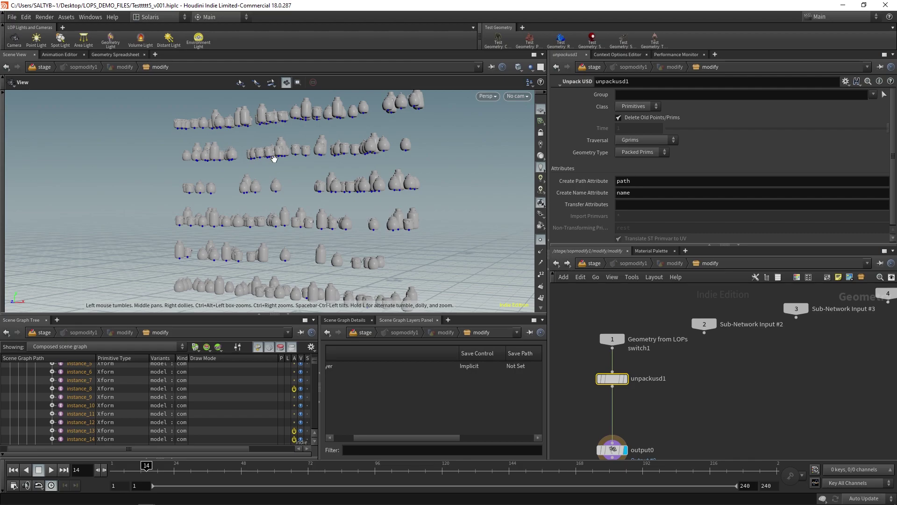
drag(337, 201, 341, 216)
middle_drag(341, 216, 289, 194)
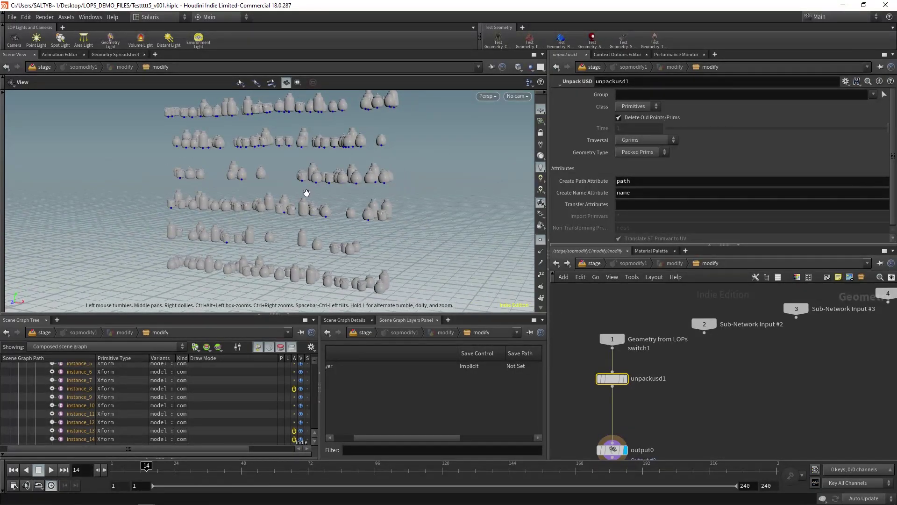
click(696, 400)
key(Tab)
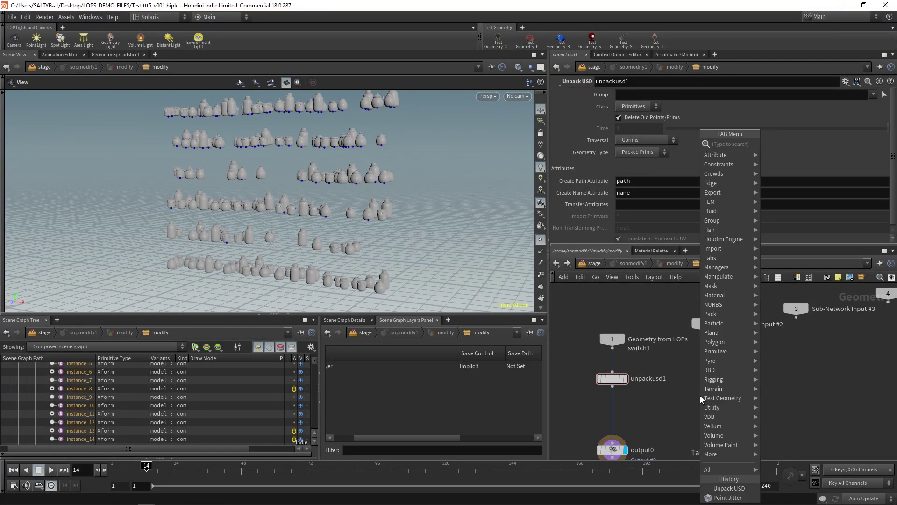
text(jit)
key(Return)
click(700, 395)
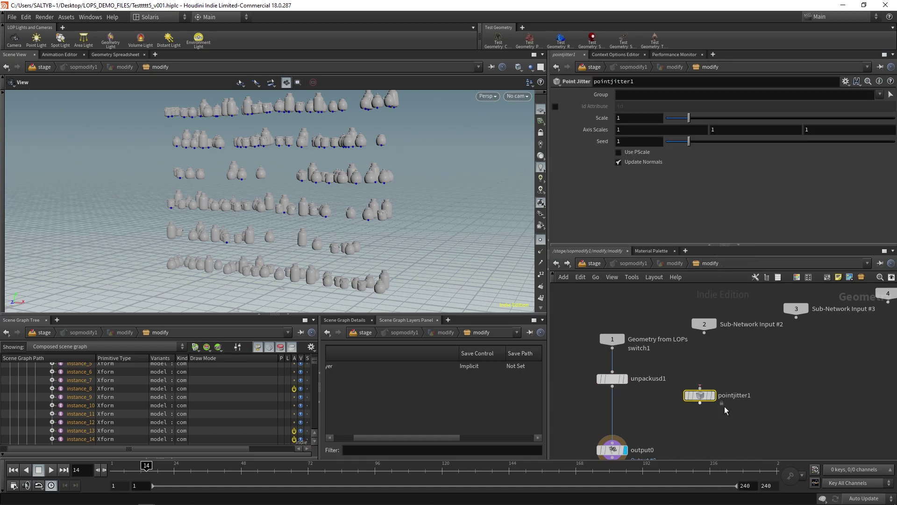
drag(708, 397, 624, 411)
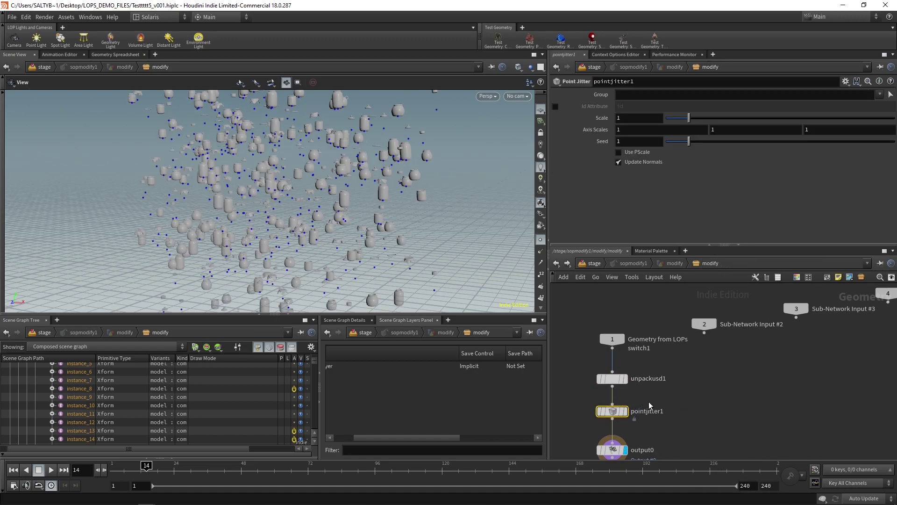
- Set the Point Jitter's scale to .1 and its seed to $FF, and check the jittered jars up close
drag(246, 204, 298, 216)
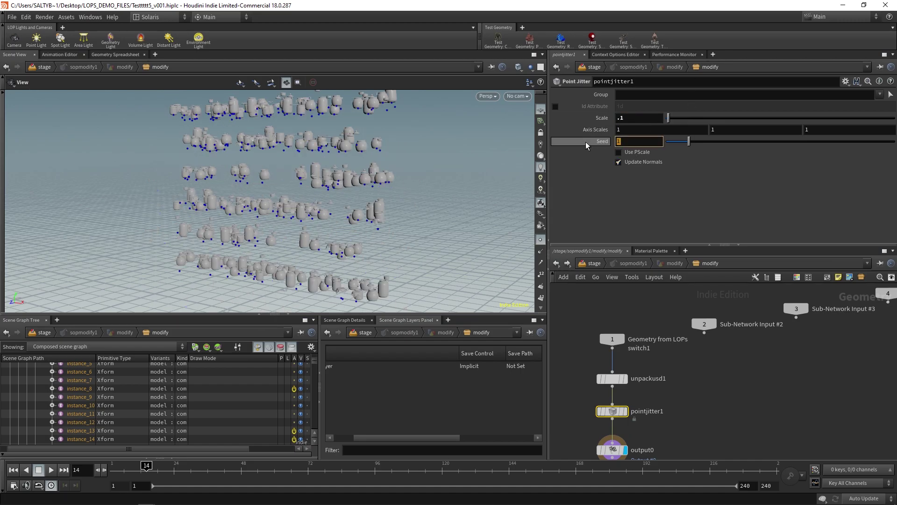
text($FF)
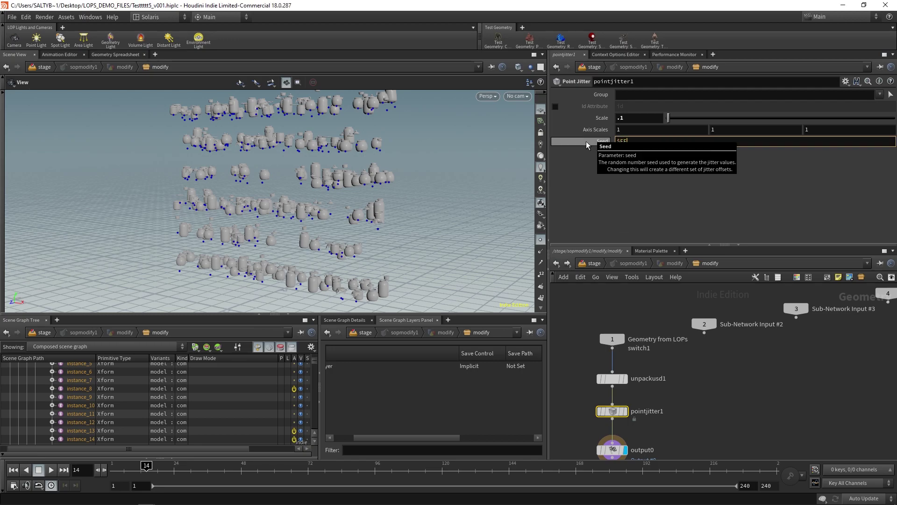
key(Return)
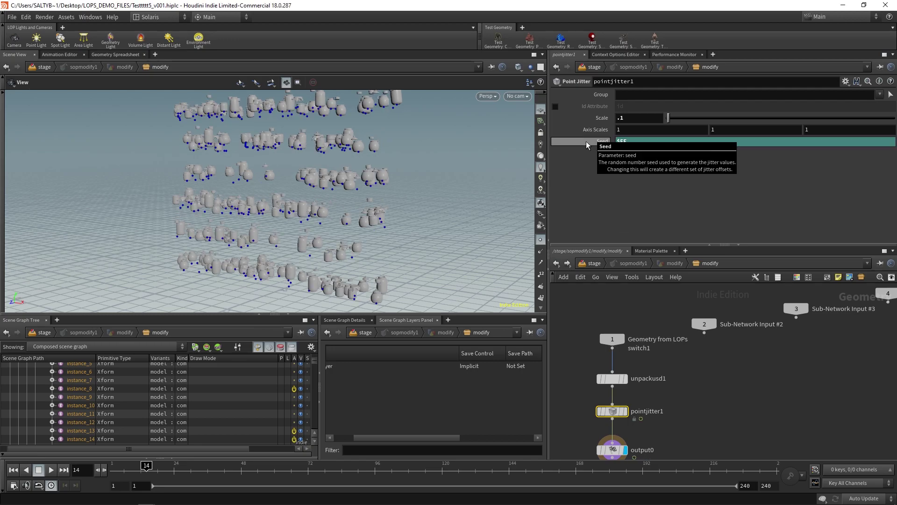
scroll(280, 178, up, 5)
right_drag(281, 178, 318, 181)
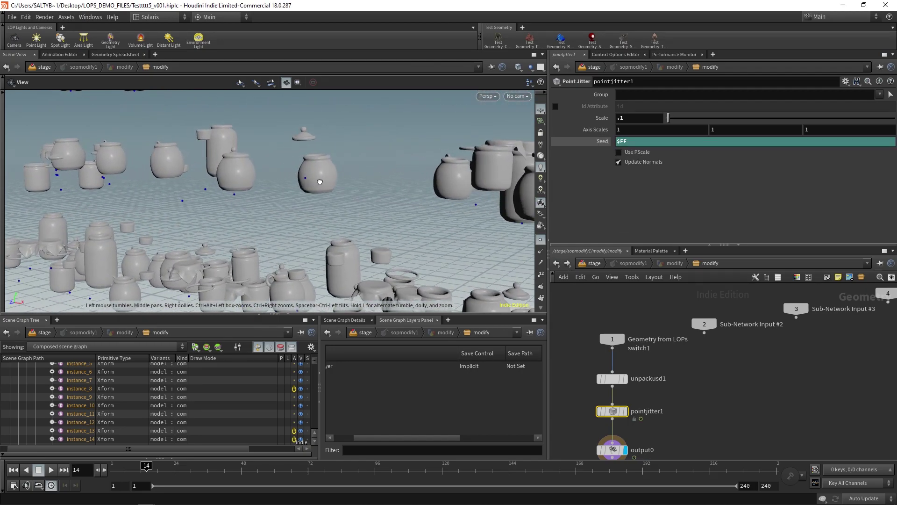